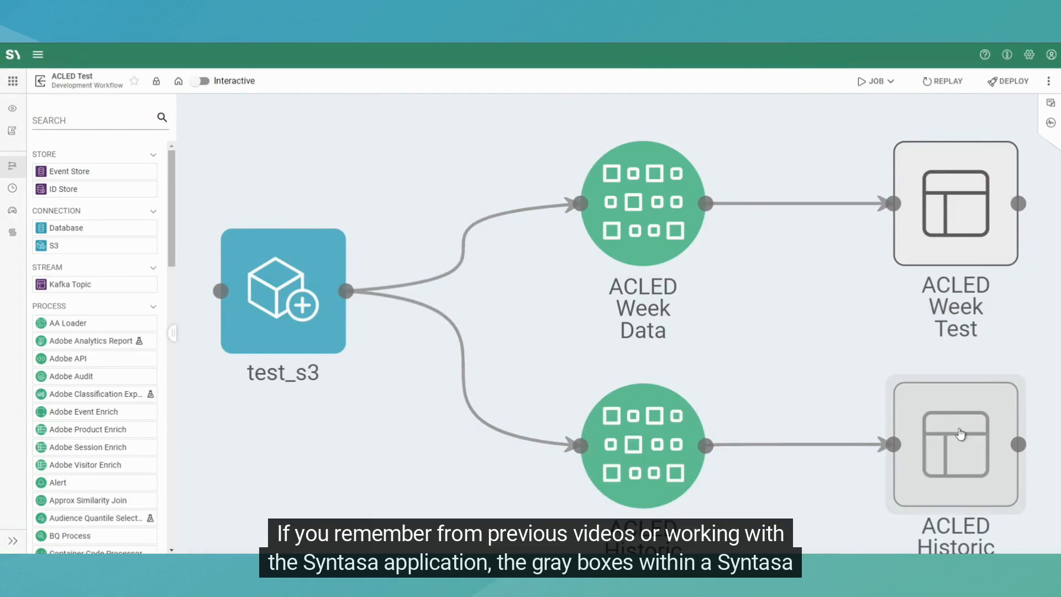
# - Examine the ACLED Historic Test dataset's details for its database and dataset name, then close the details
pyautogui.click(960, 433)
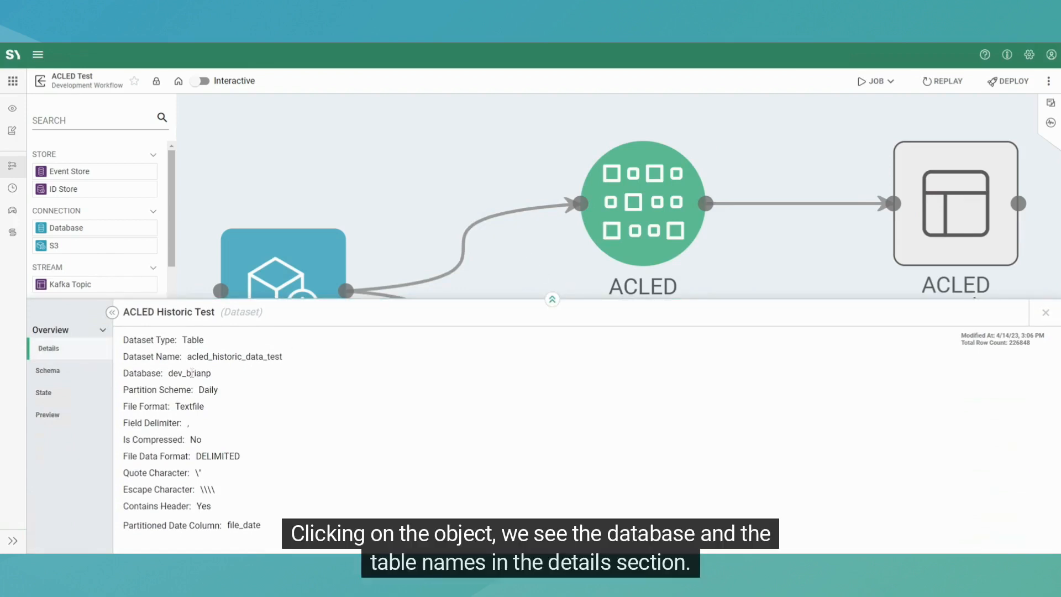
pyautogui.moveTo(168, 375); pyautogui.dragTo(308, 358)
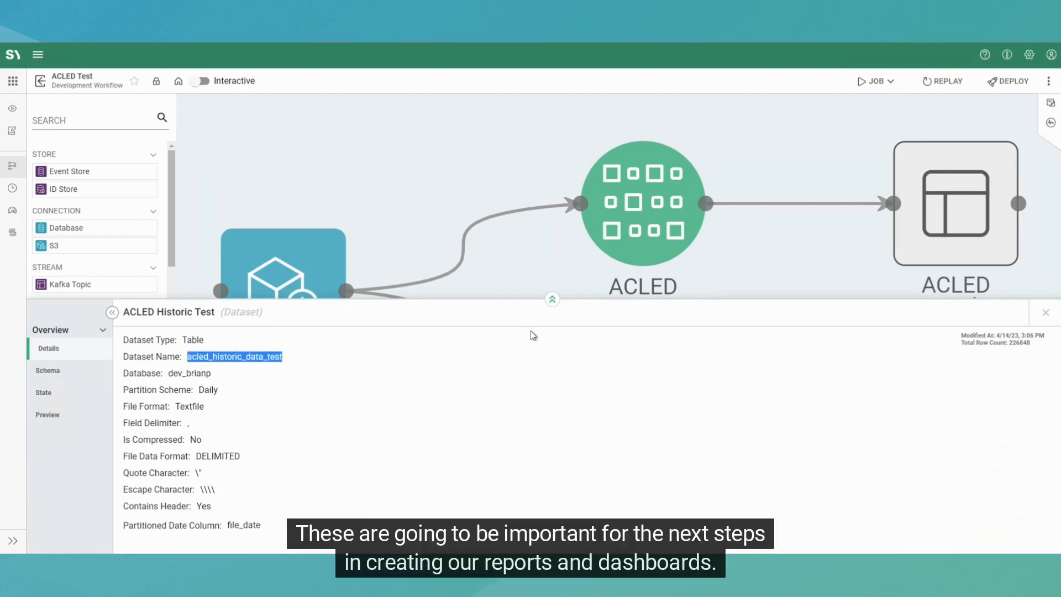
pyautogui.click(1045, 312)
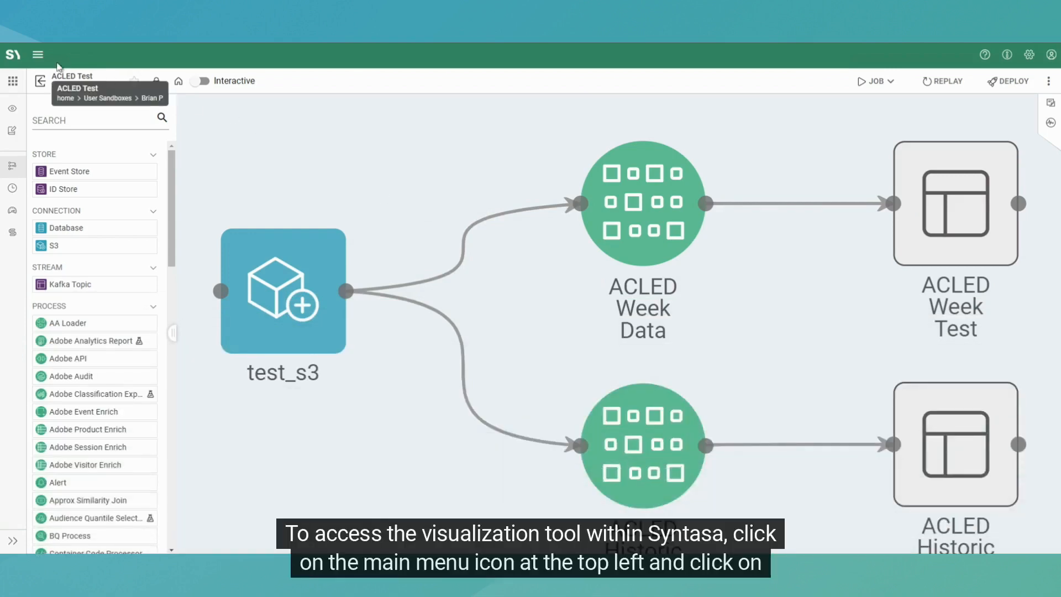
# - Go to the visualization tool in the Dashboards area and open its File Browser
pyautogui.click(38, 55)
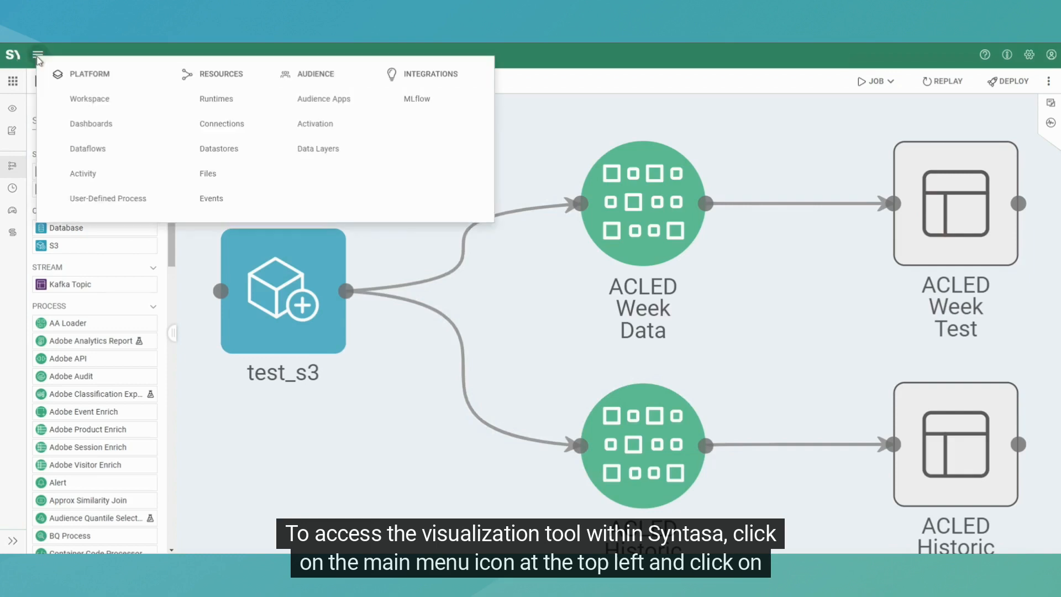
pyautogui.click(113, 127)
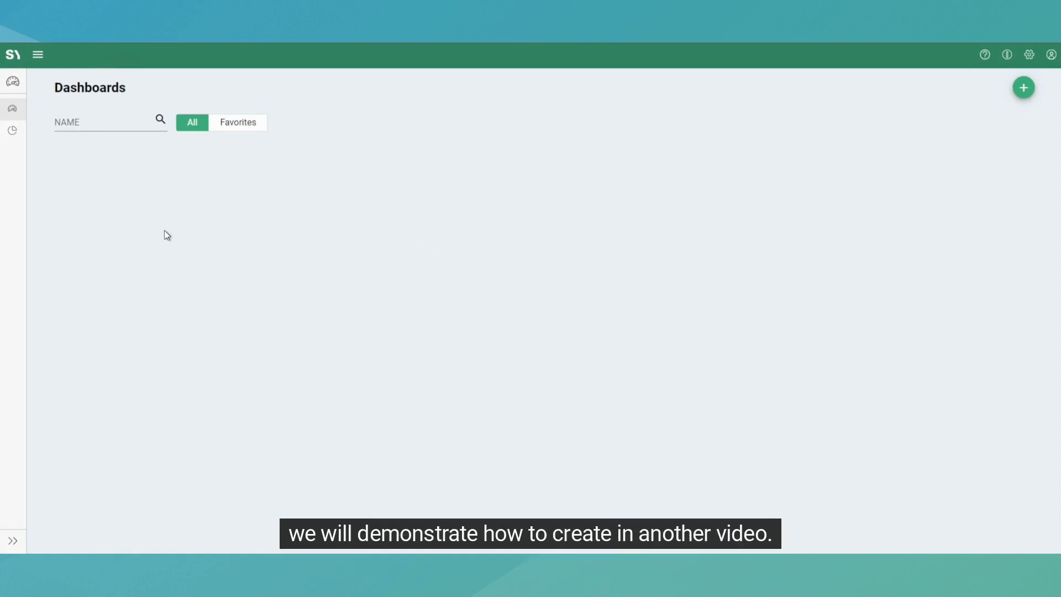
pyautogui.click(13, 134)
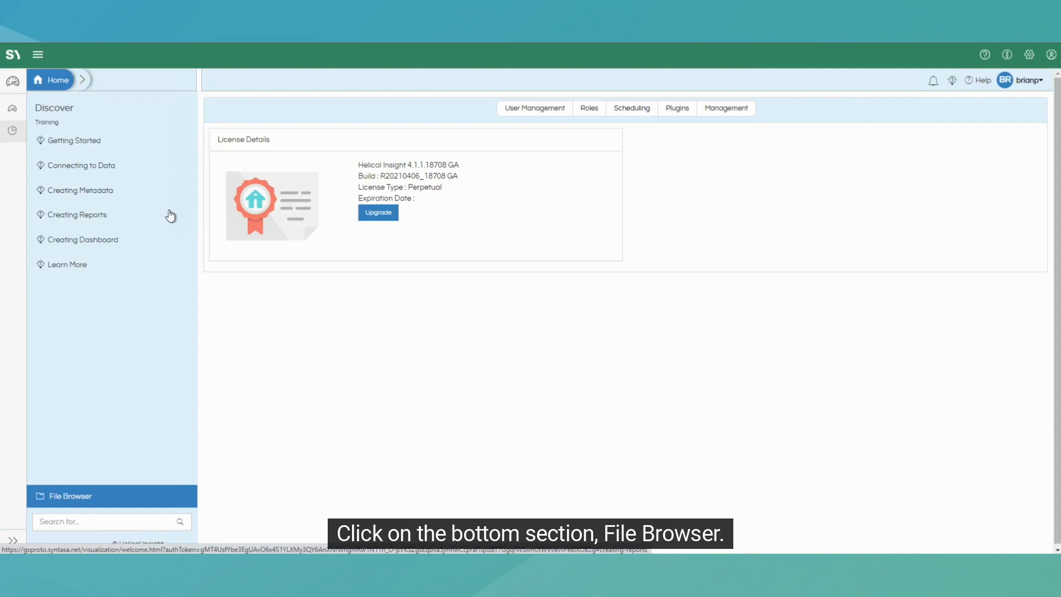
pyautogui.click(76, 500)
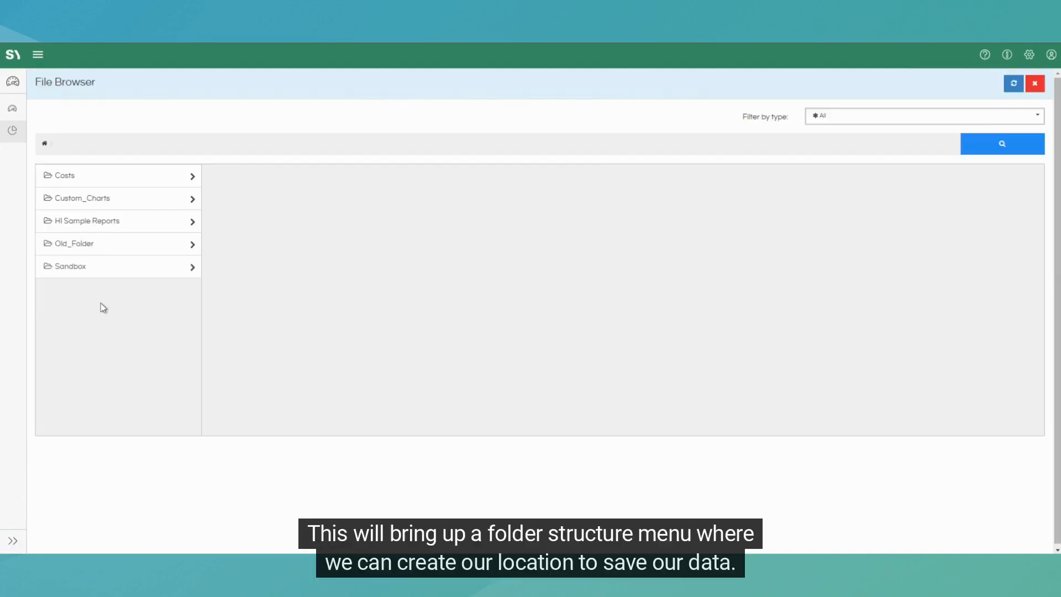
# - Create a top-level folder named Tutorial in the File Browser
pyautogui.rightClick(101, 303)
pyautogui.click(137, 313)
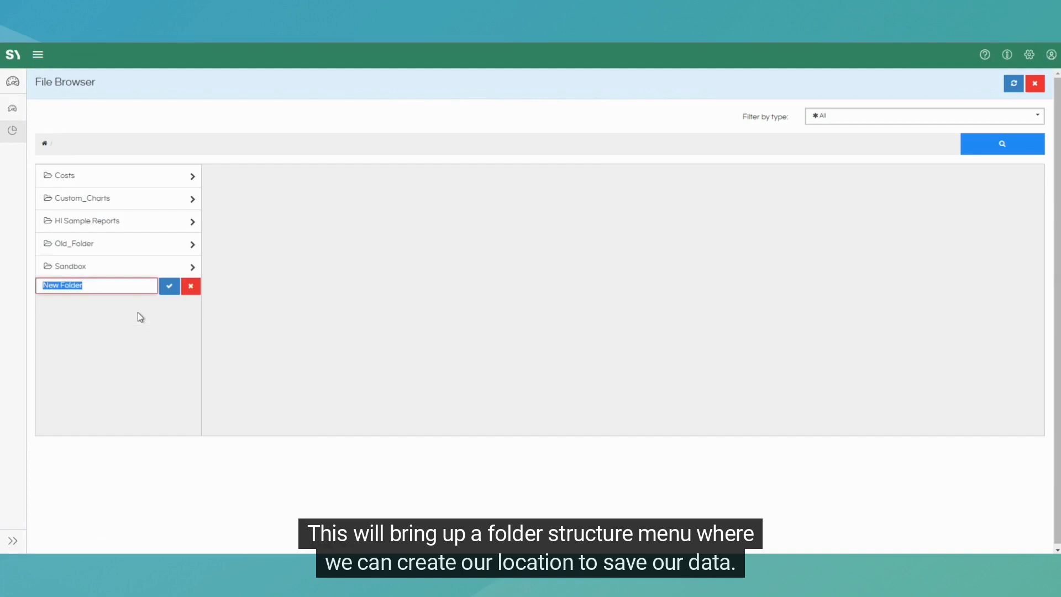
pyautogui.write('Tutorial')
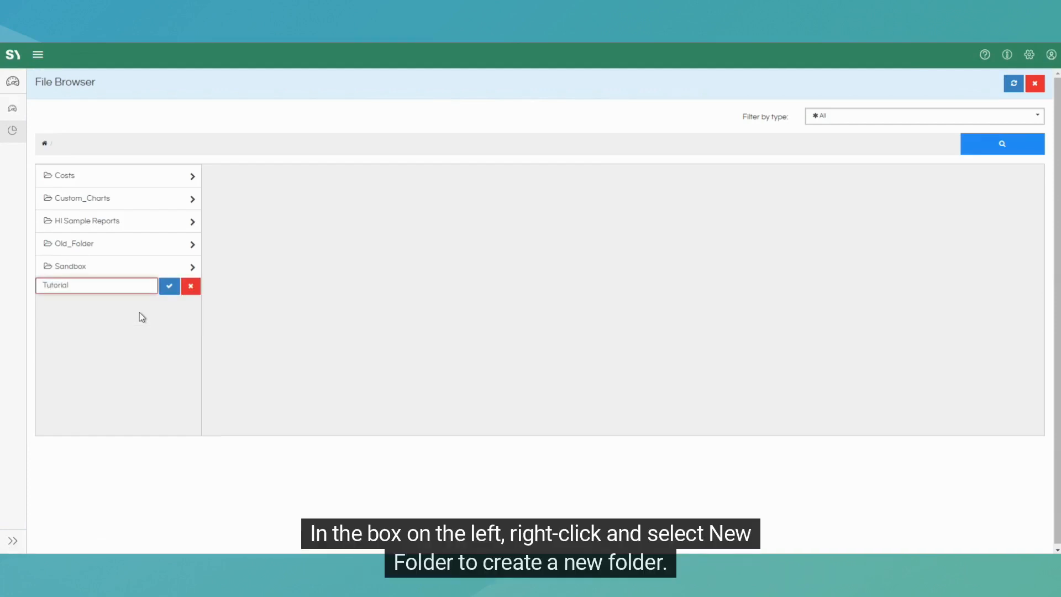
pyautogui.click(169, 287)
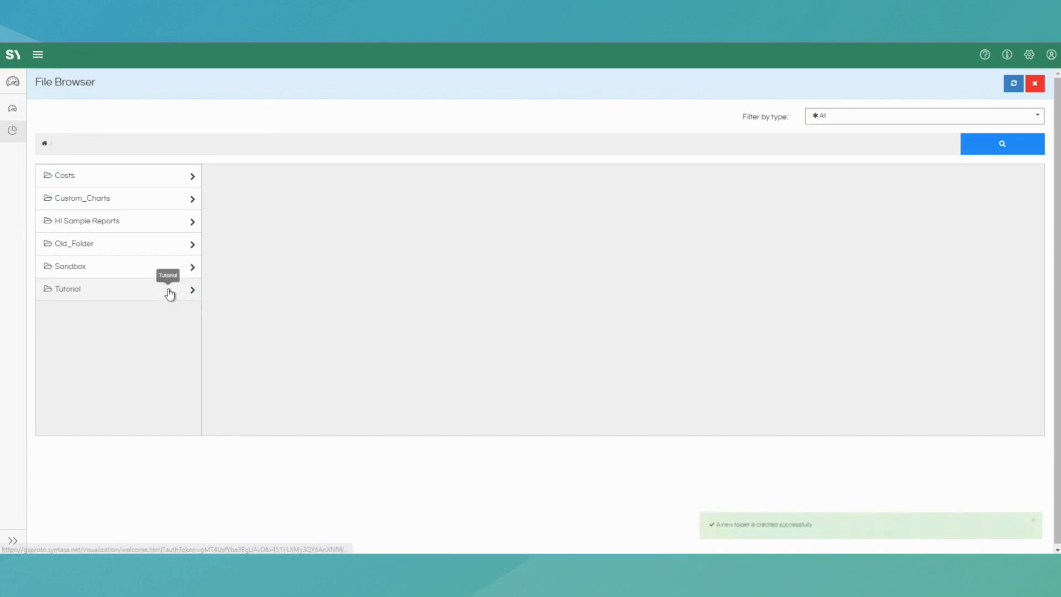
# - Create a subfolder named metadata inside the Tutorial folder
pyautogui.click(109, 289)
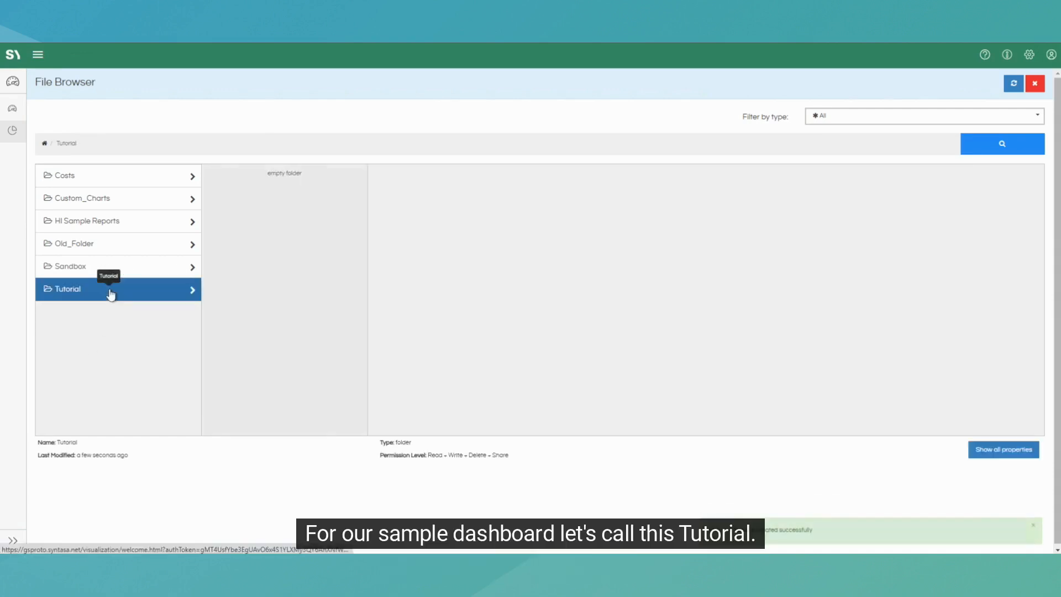
pyautogui.rightClick(293, 256)
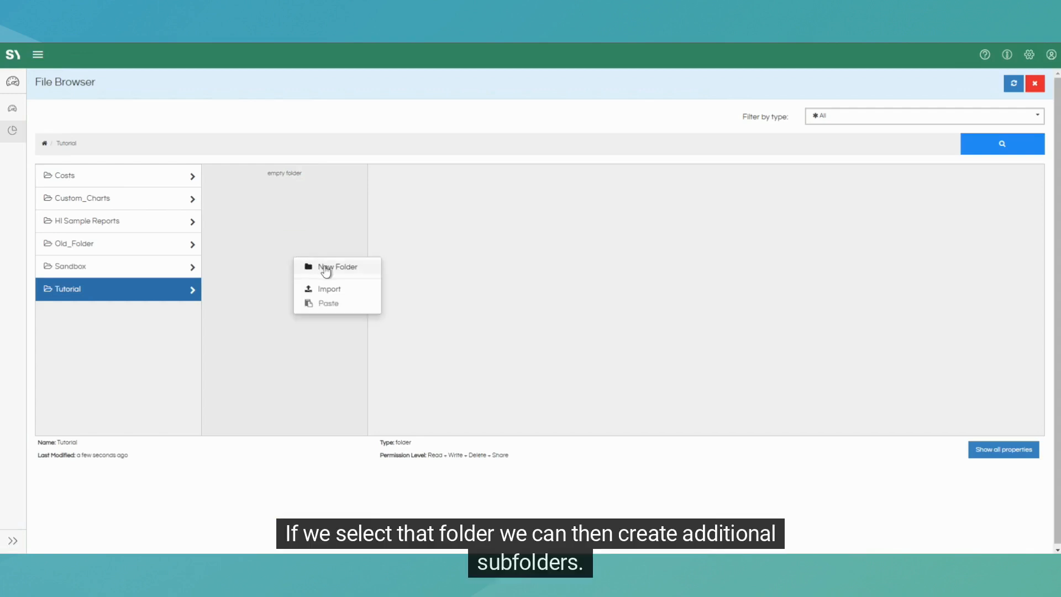
pyautogui.click(325, 269)
pyautogui.write('me')
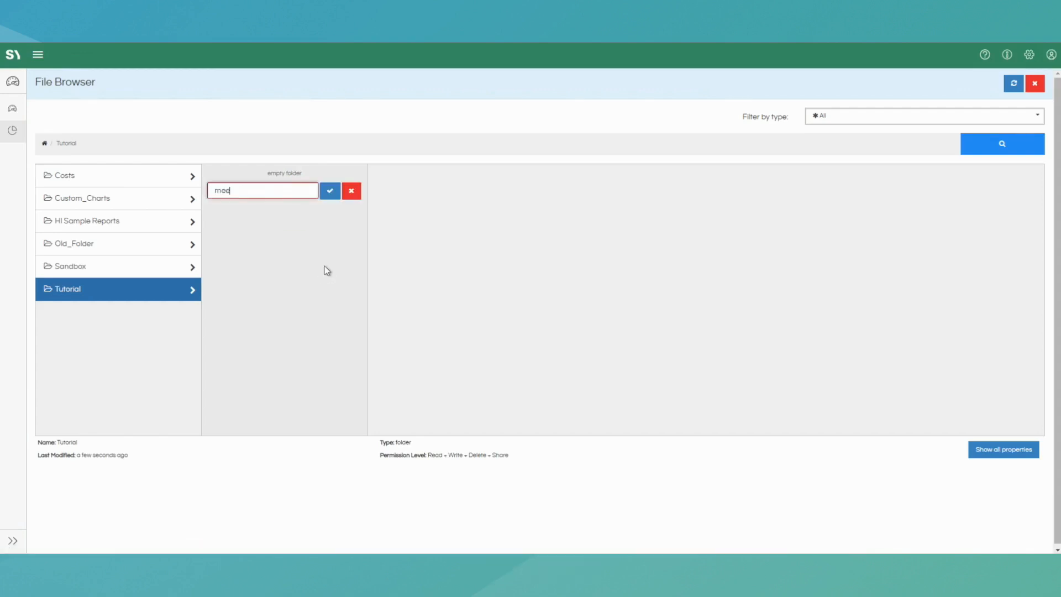
pyautogui.write('tadata')
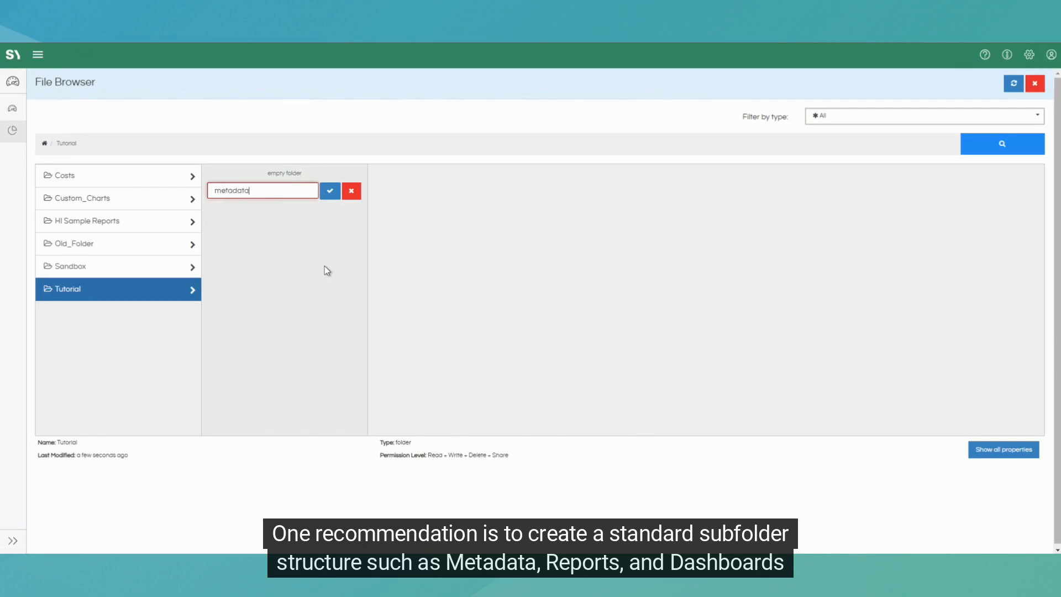
pyautogui.click(330, 190)
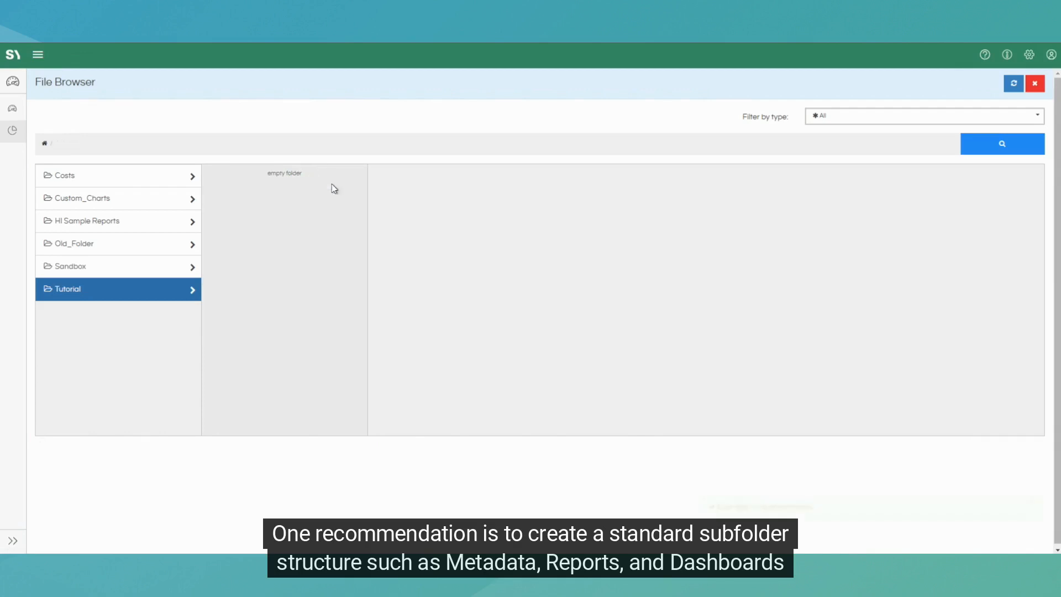
# - Add a second subfolder named reports inside the Tutorial folder
pyautogui.rightClick(251, 222)
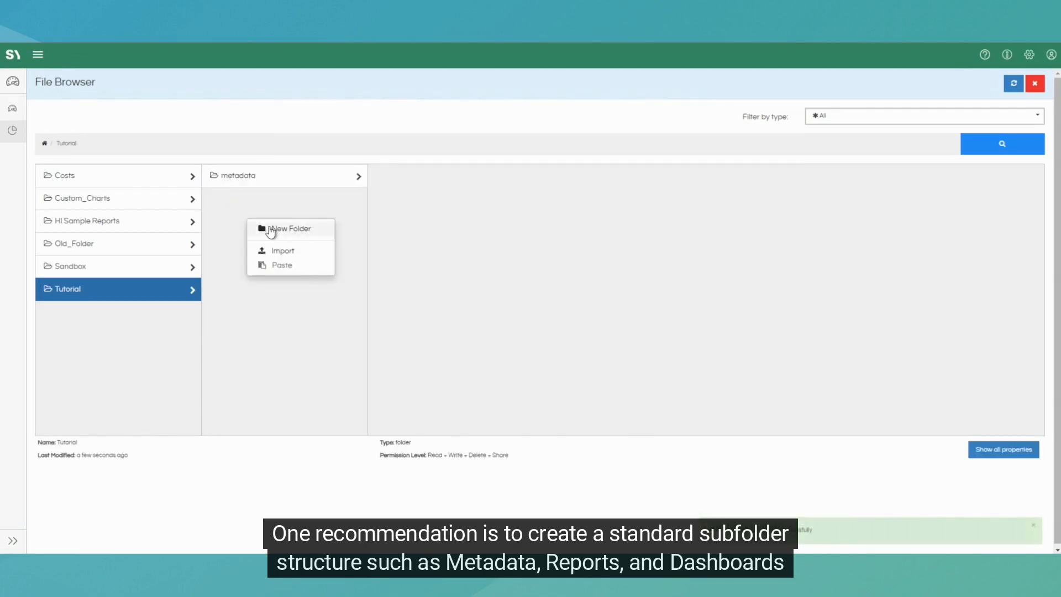
pyautogui.click(267, 227)
pyautogui.write('r')
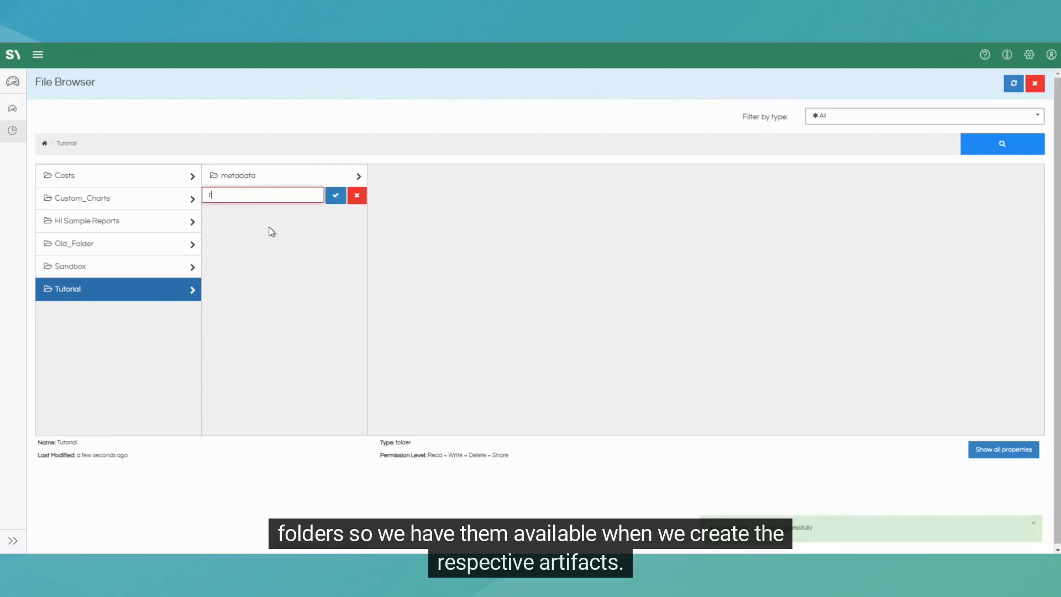
pyautogui.write('eports')
pyautogui.click(335, 195)
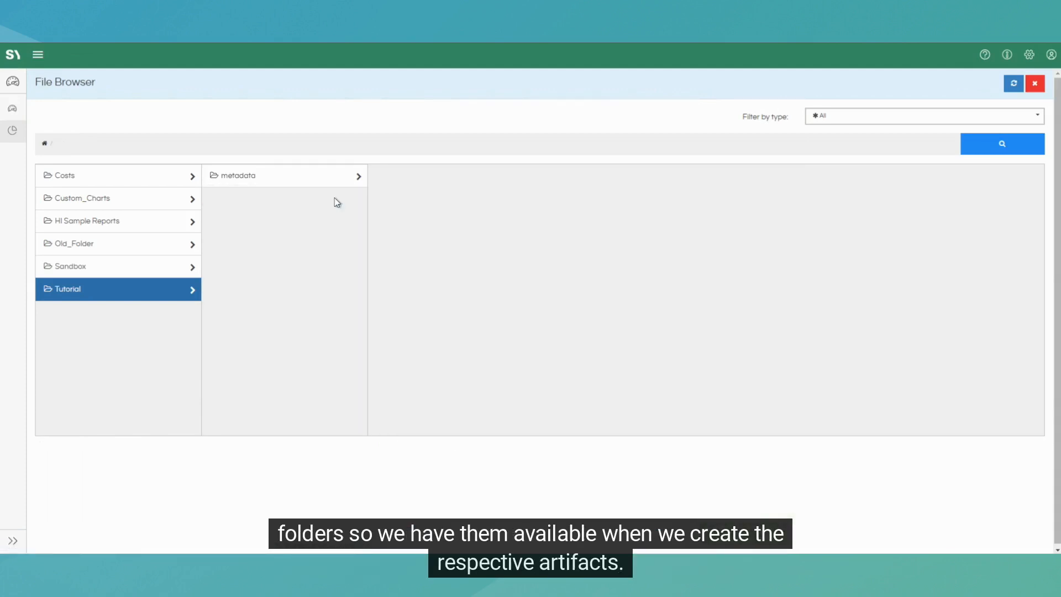
# - Add a third subfolder named dashboards inside the Tutorial folder
pyautogui.rightClick(254, 230)
pyautogui.click(274, 237)
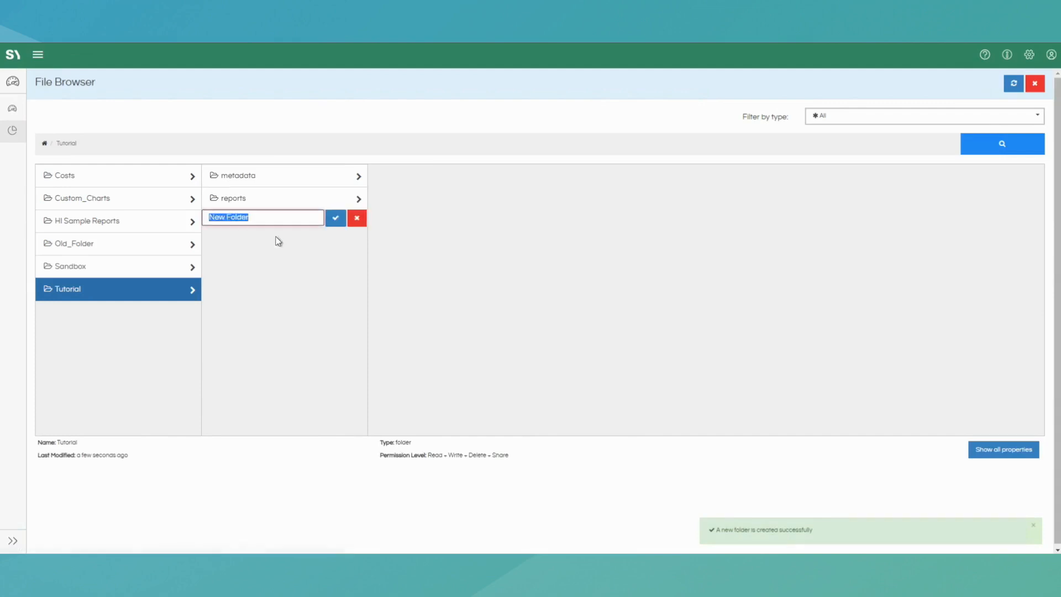
pyautogui.write('dashboards')
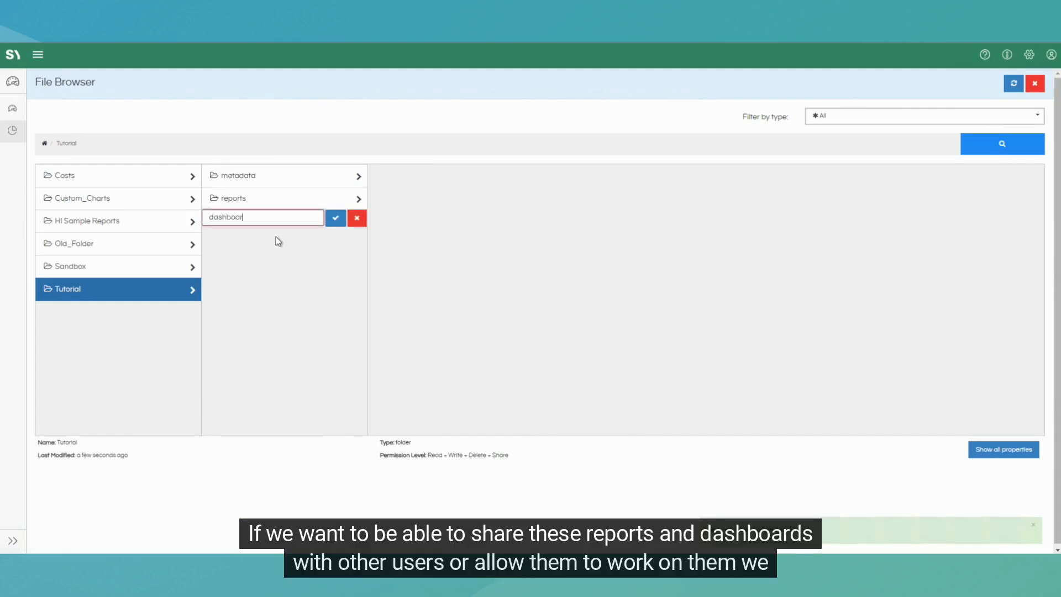
pyautogui.click(335, 219)
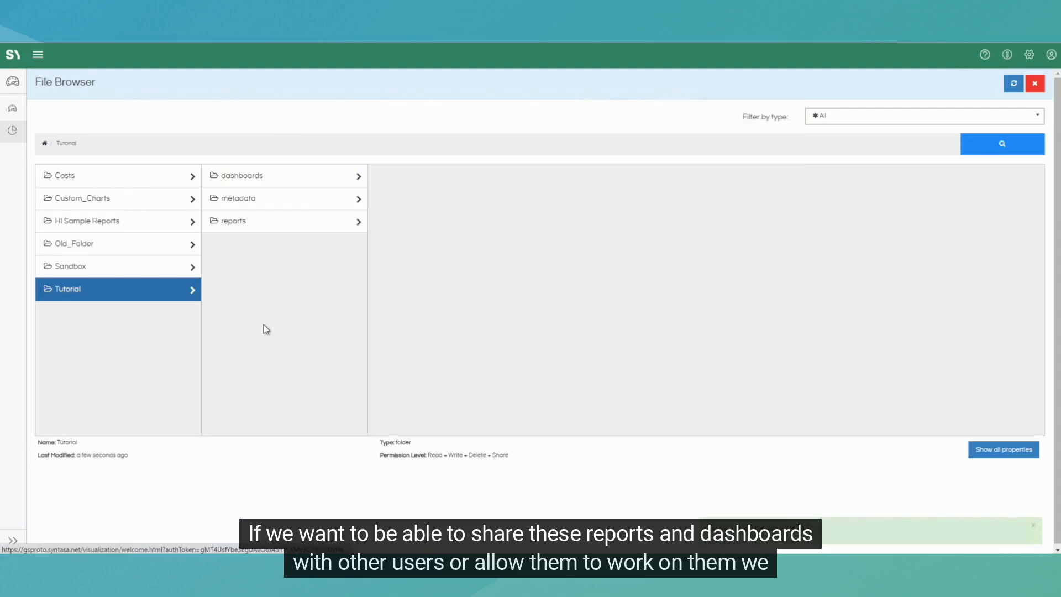
# - Share the Tutorial folder with ROLE_USER and ROLE_ADMIN at permission level Read + Write + Delete + share, and close the File Browser
pyautogui.rightClick(123, 297)
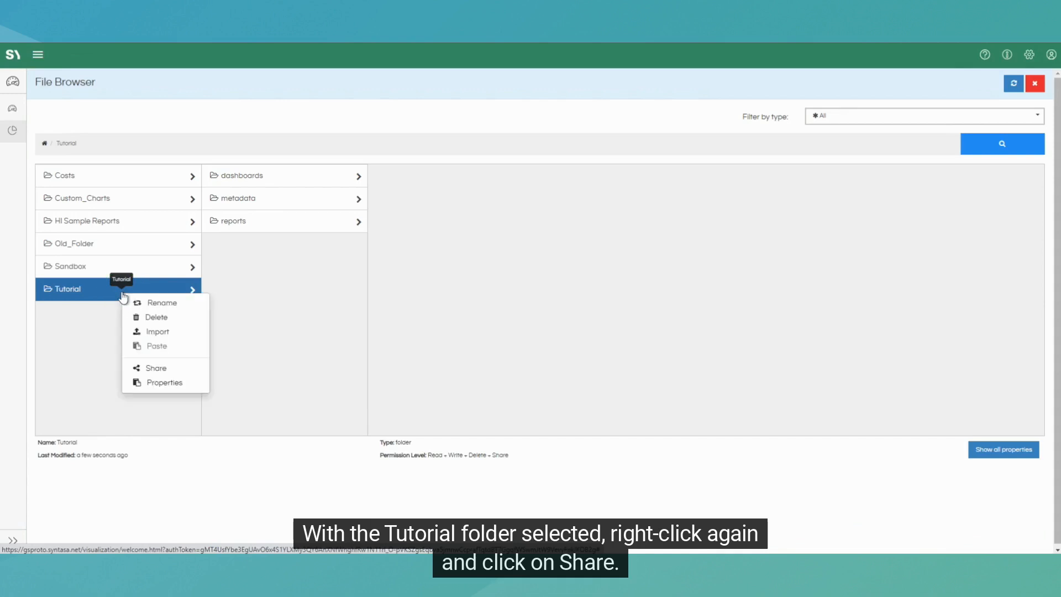
pyautogui.click(154, 369)
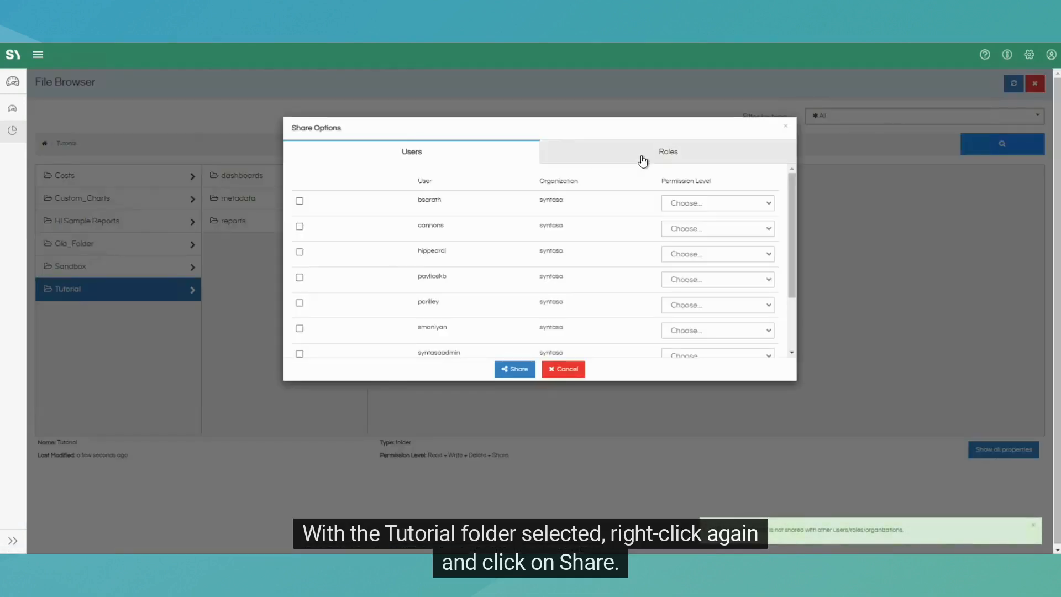
pyautogui.click(671, 151)
pyautogui.click(299, 201)
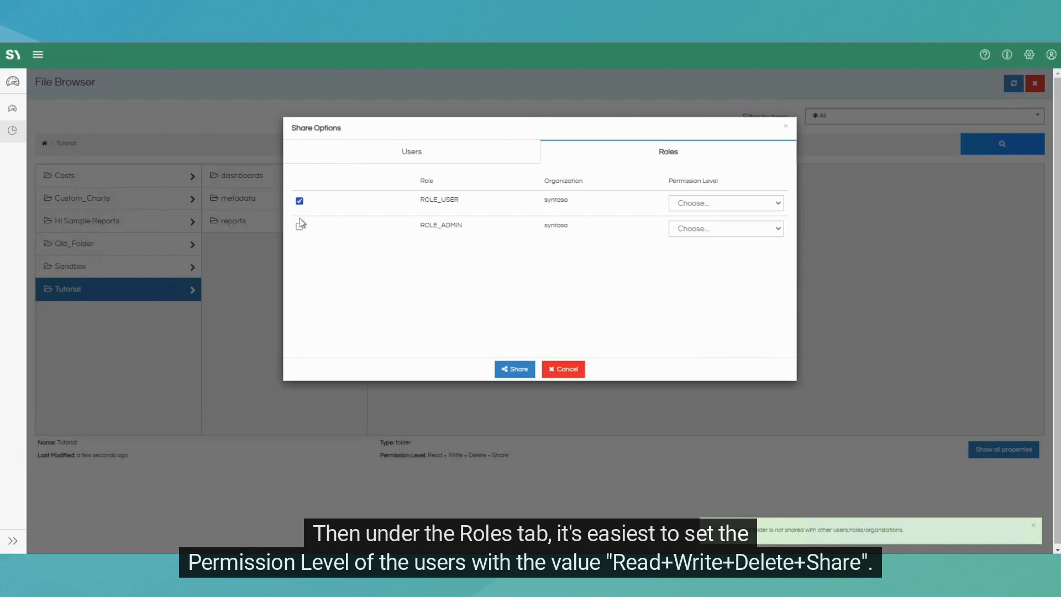
pyautogui.click(300, 226)
pyautogui.click(707, 207)
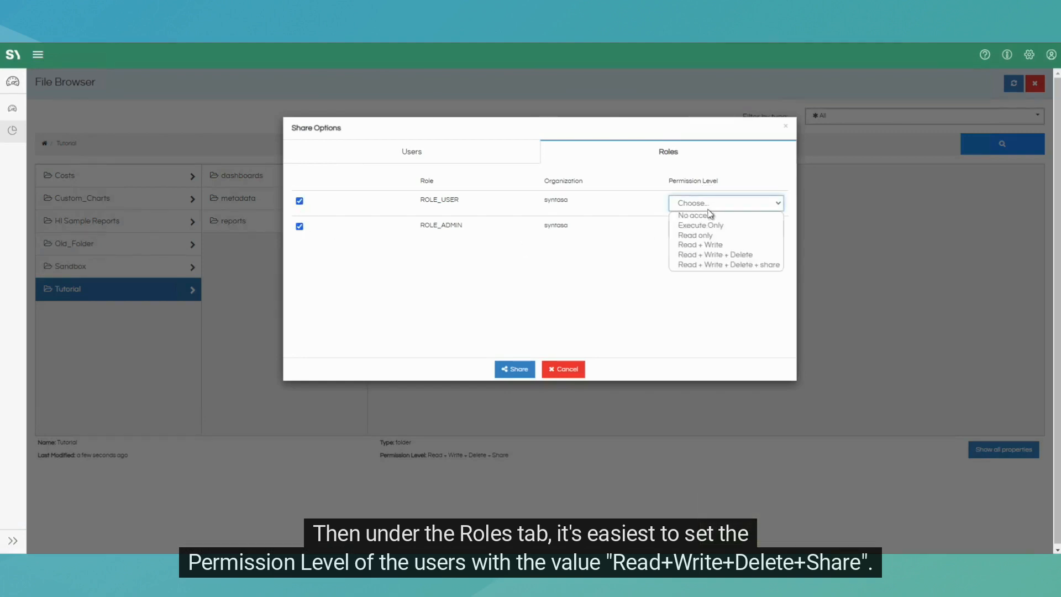
pyautogui.click(709, 264)
pyautogui.click(718, 234)
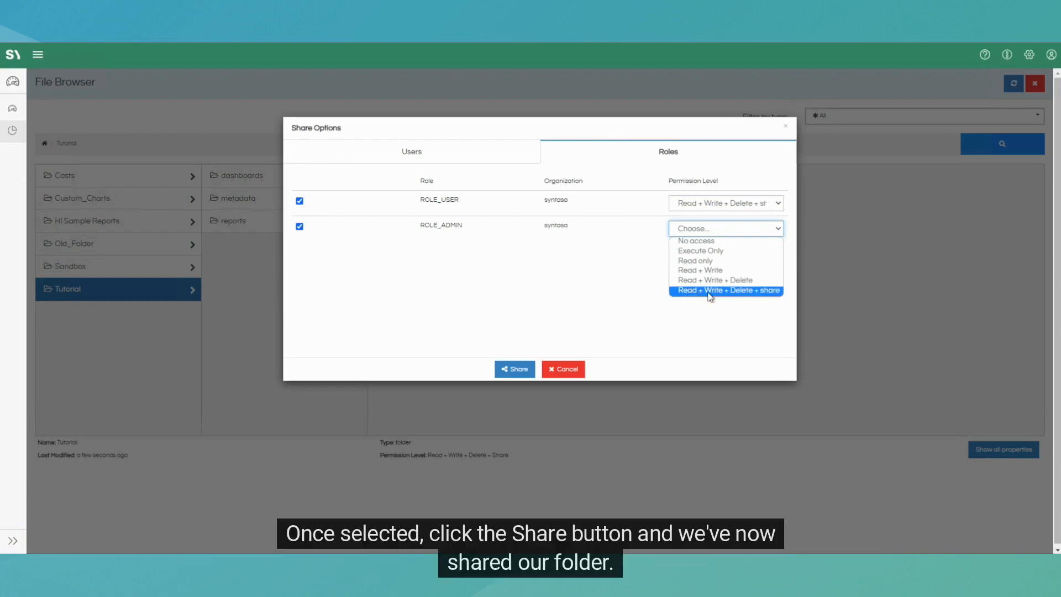
pyautogui.click(733, 293)
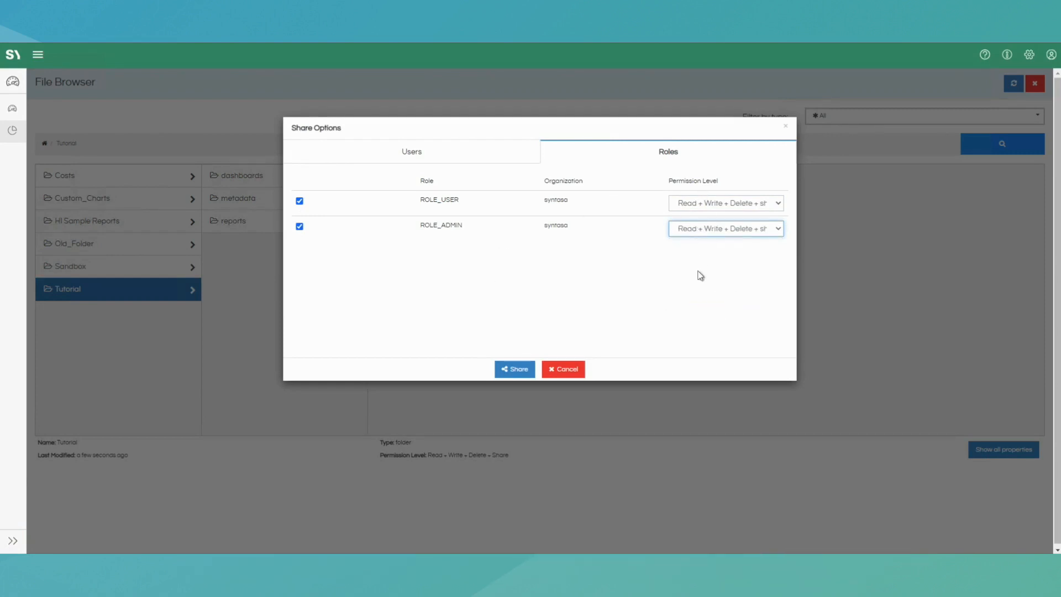
pyautogui.click(515, 370)
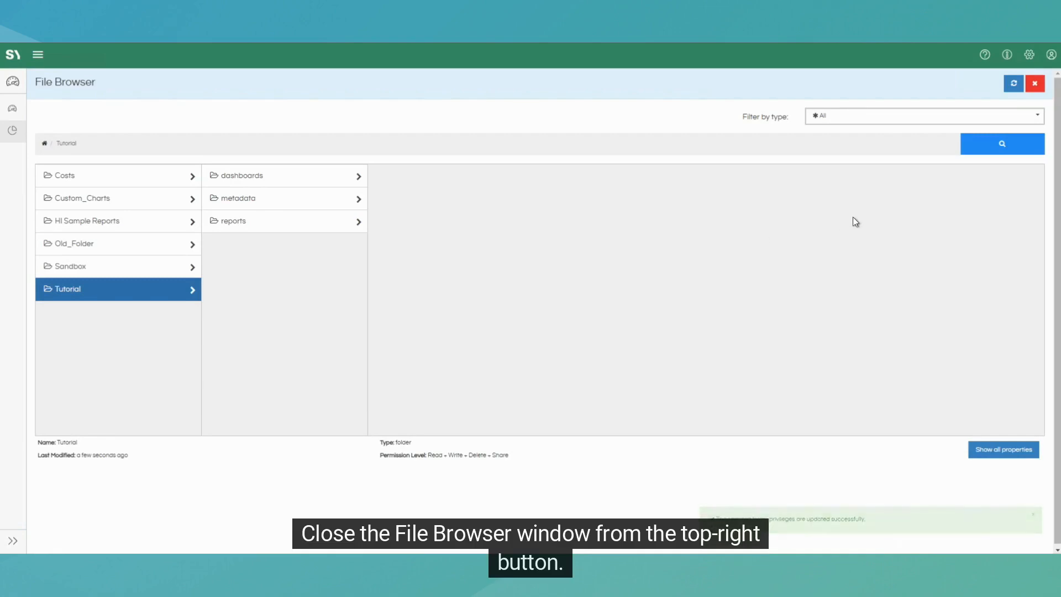
pyautogui.click(1034, 83)
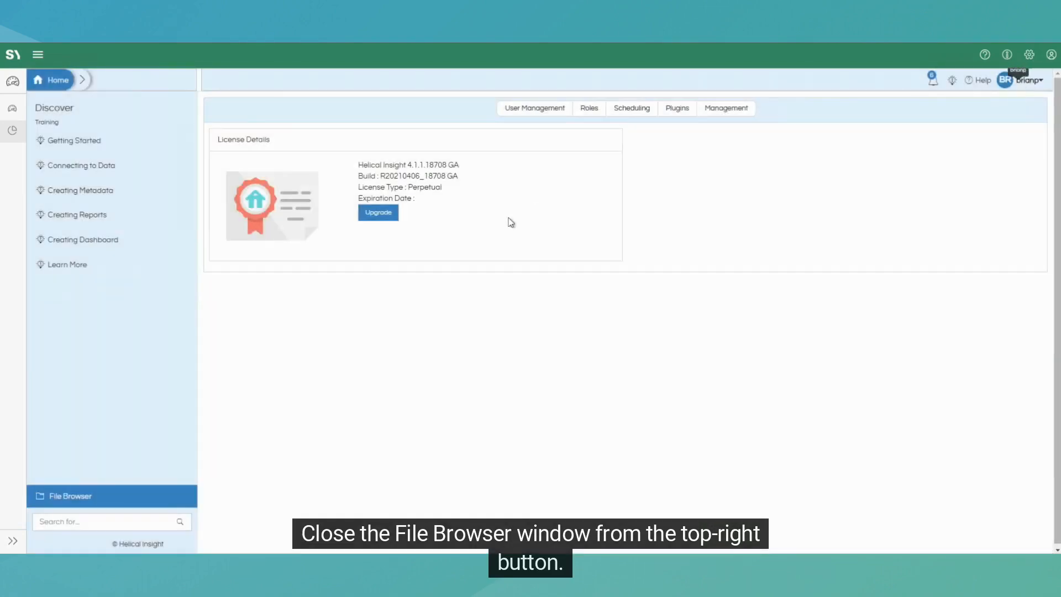
# - Start new metadata and add the acled_historic_data_test table to it from athenaConnection's AwsDataCatalog under the Athena data source
pyautogui.click(83, 81)
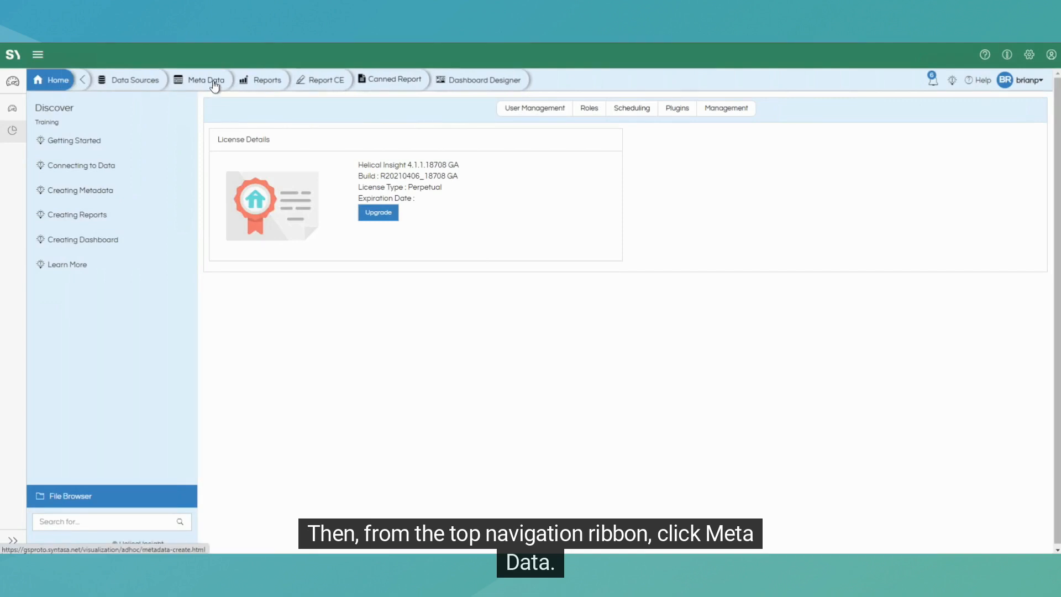
pyautogui.click(214, 86)
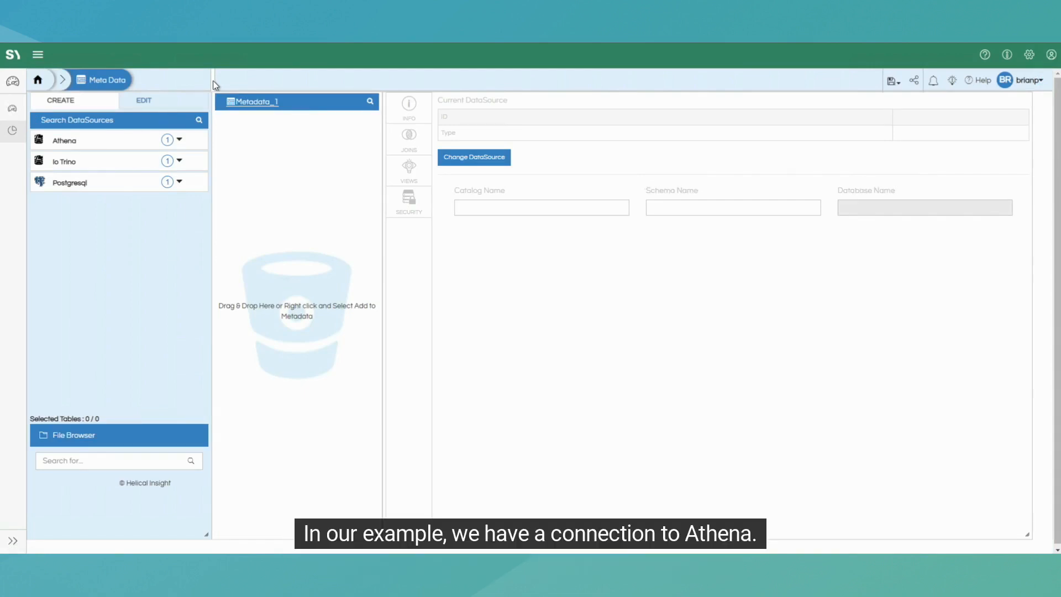
pyautogui.click(101, 141)
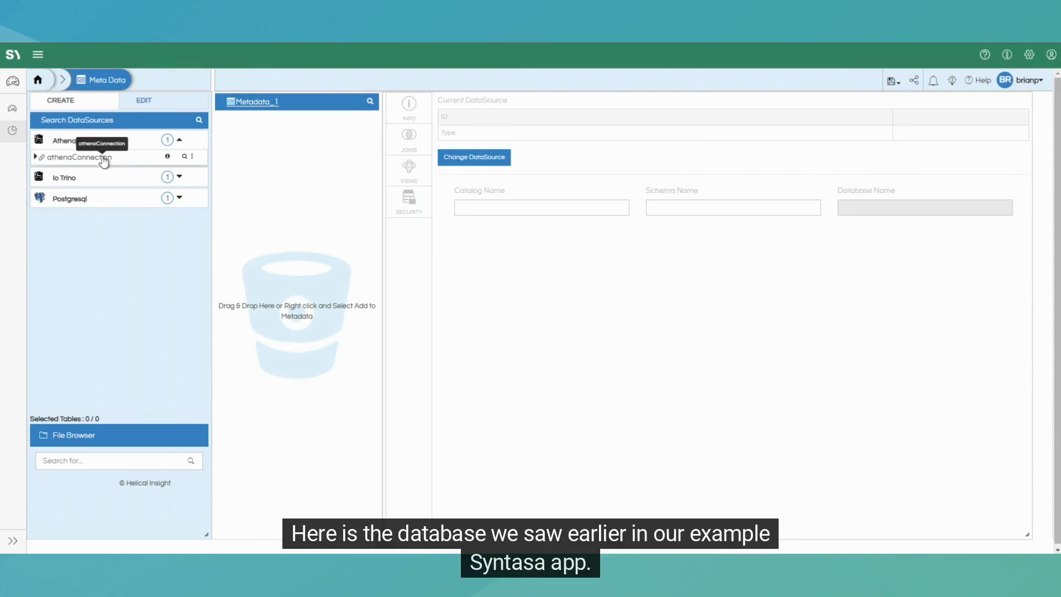
pyautogui.click(104, 158)
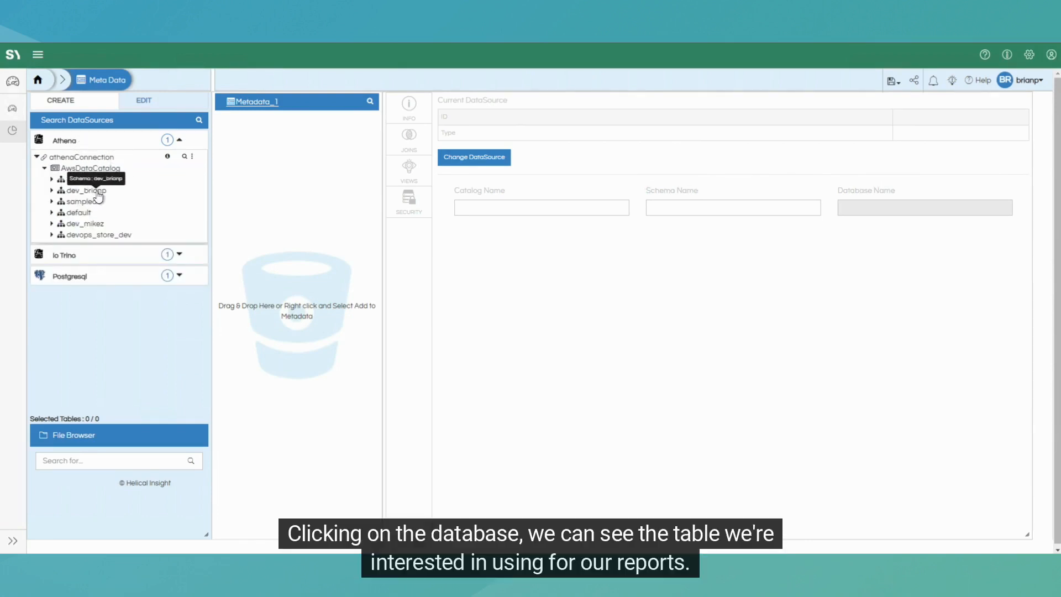
pyautogui.click(105, 194)
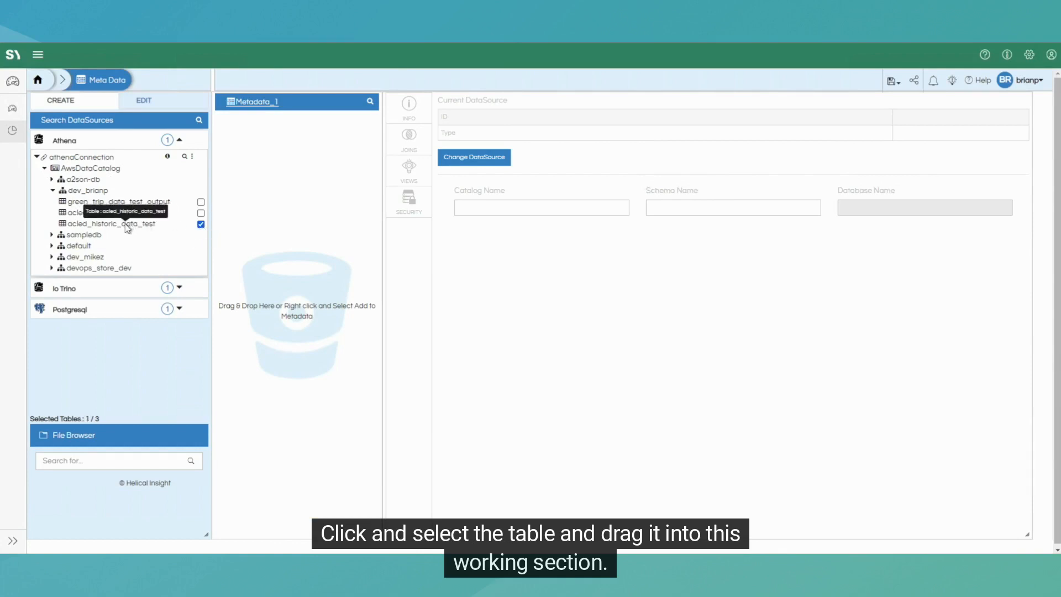
pyautogui.moveTo(125, 223); pyautogui.dragTo(307, 227)
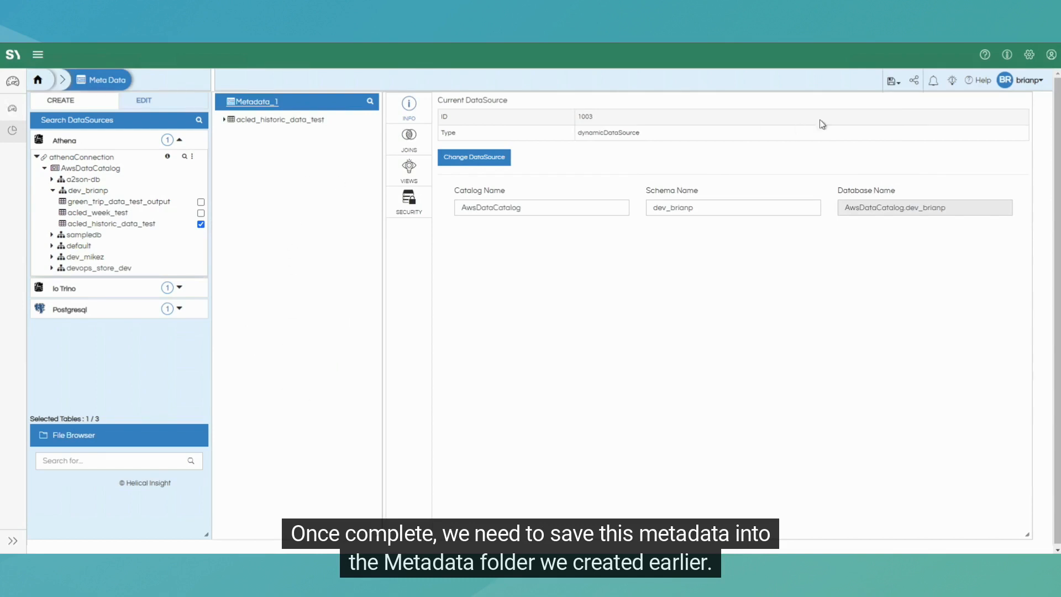
# - Save the metadata as Metadata_tutorial in the metadata subfolder of the Tutorial folder
pyautogui.click(890, 81)
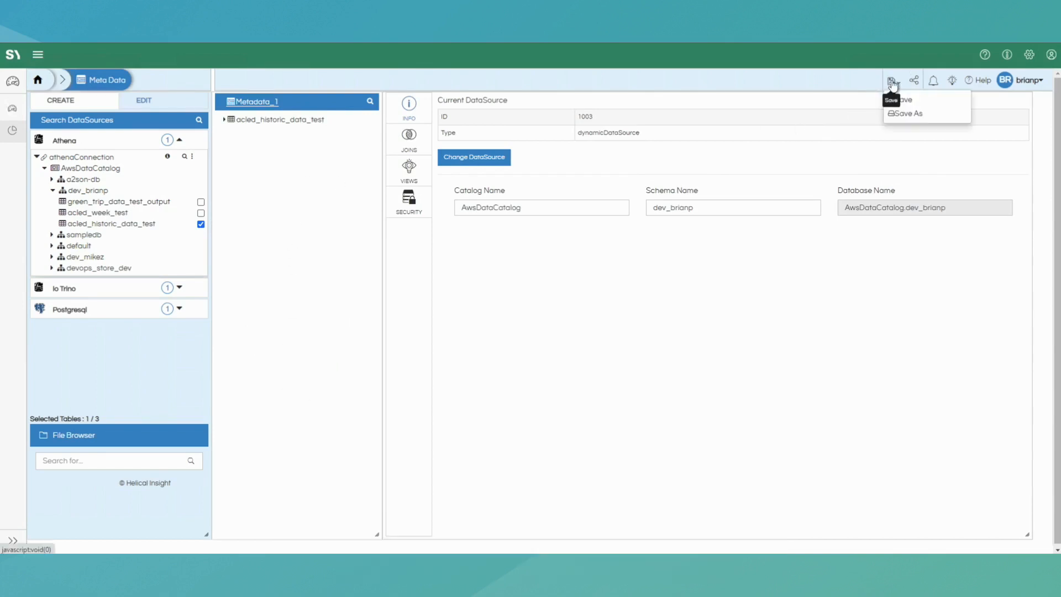
pyautogui.click(909, 114)
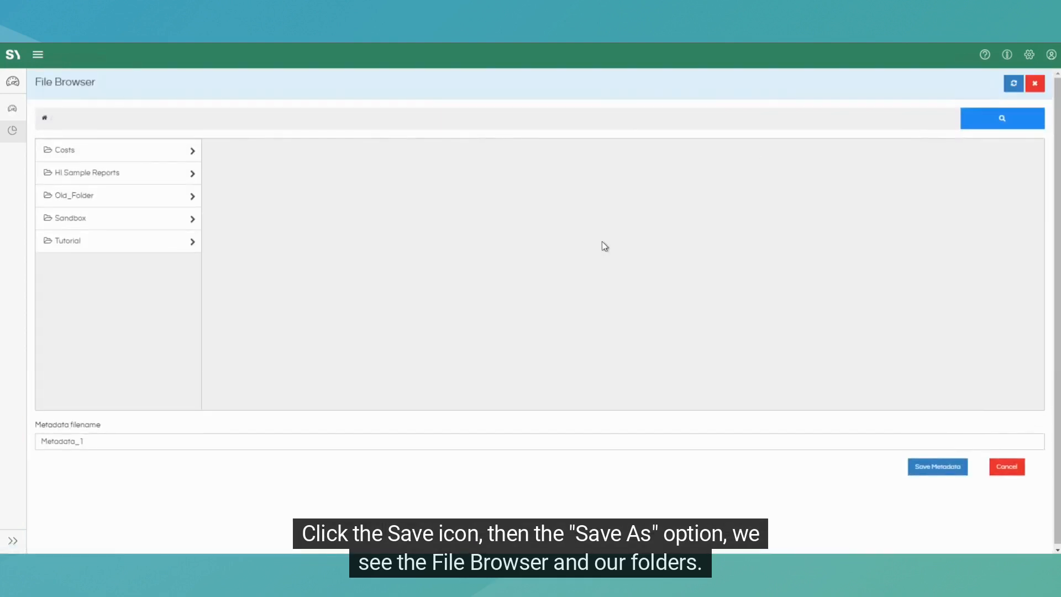
pyautogui.click(124, 240)
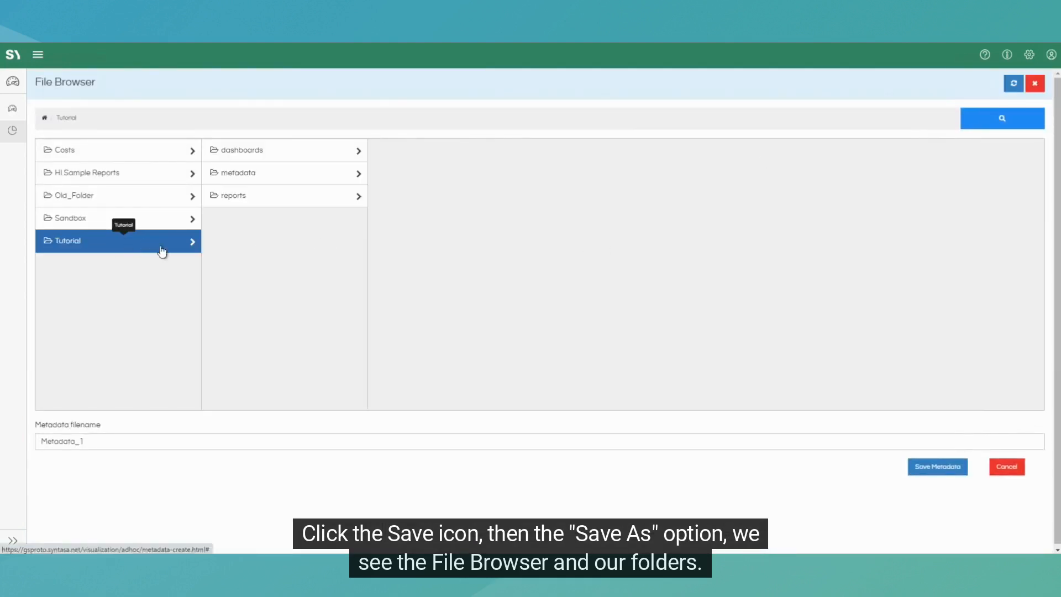
pyautogui.click(271, 176)
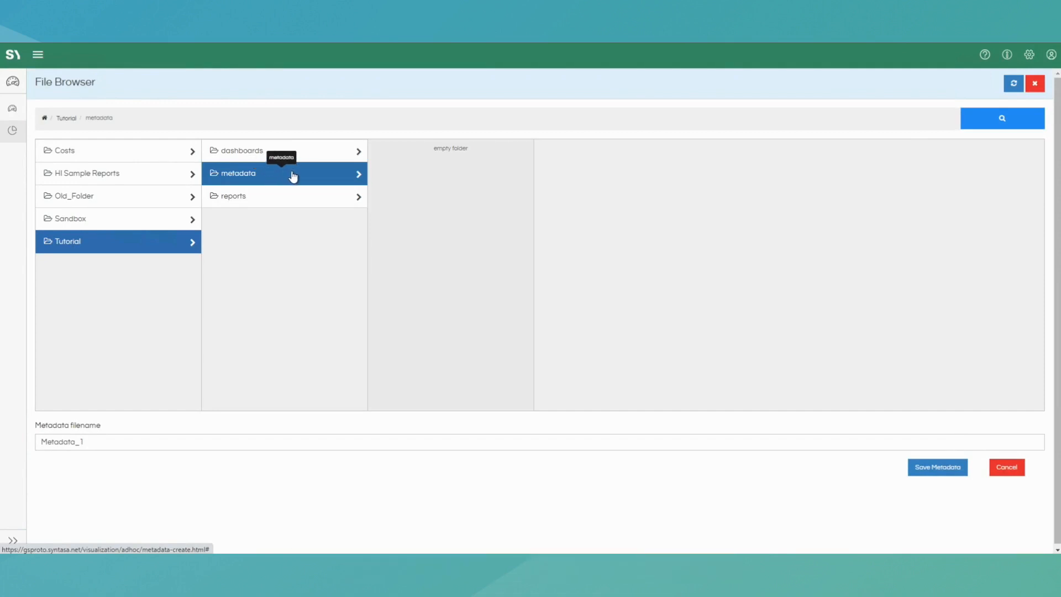
pyautogui.click(100, 443)
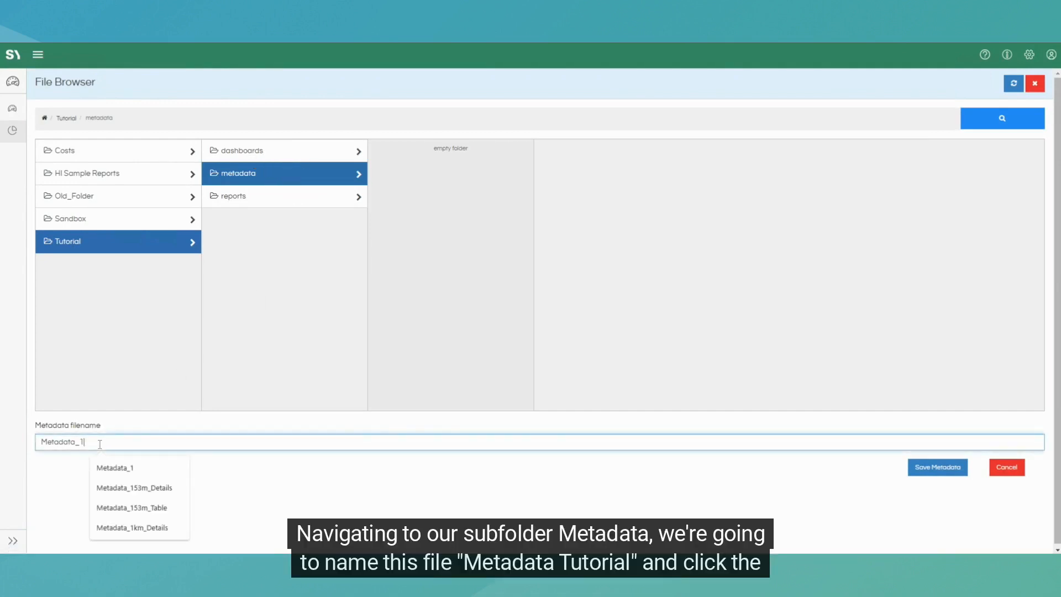
pyautogui.press('BackSpace')
pyautogui.write('tutorial')
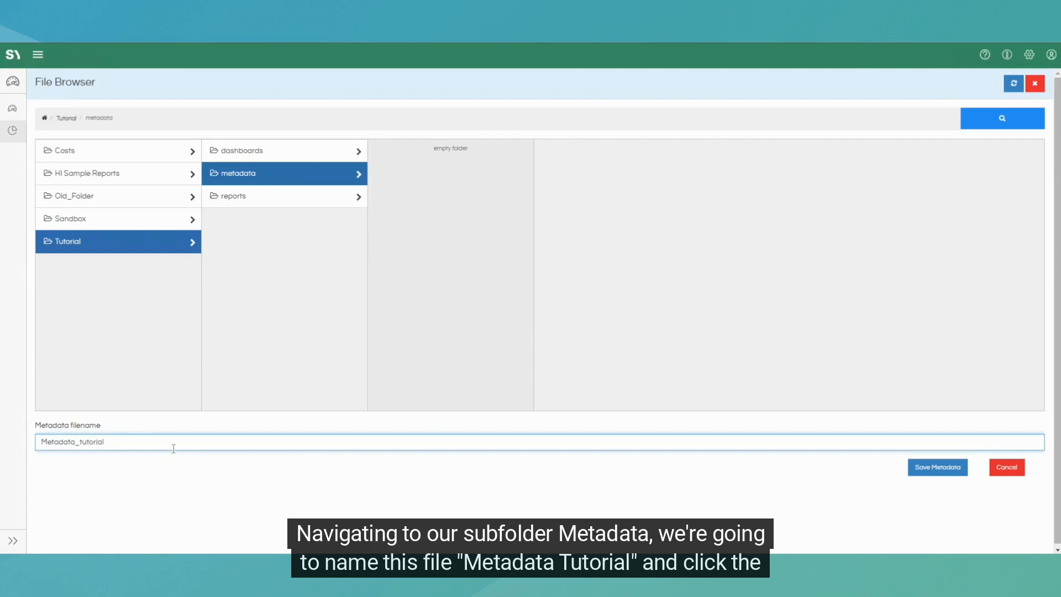
pyautogui.click(927, 468)
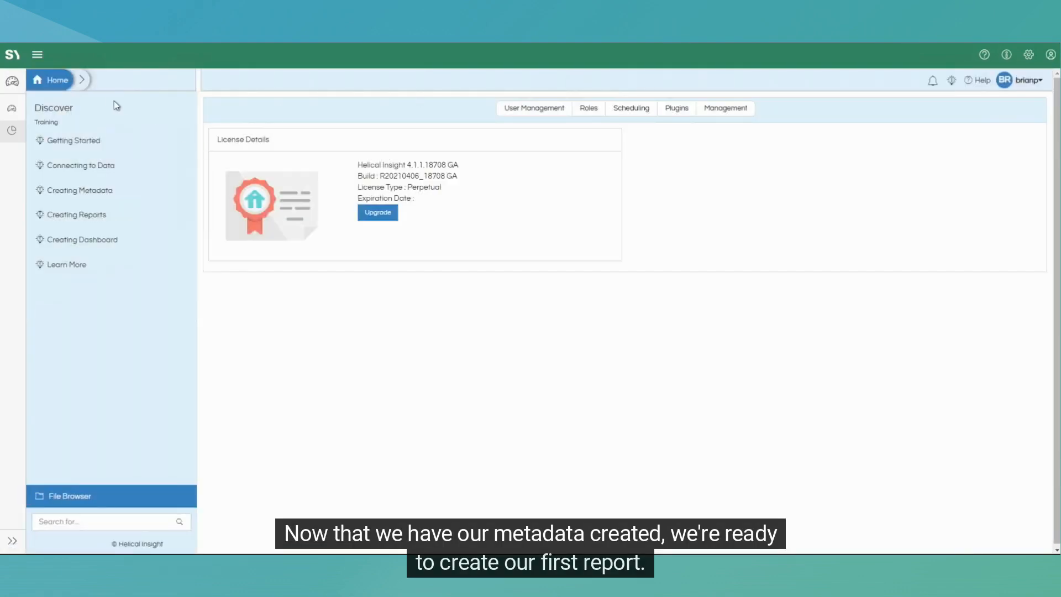
# - Start a new report and connect it to the Metadata_tutorial file in the Tutorial folder's metadata subfolder
pyautogui.click(83, 80)
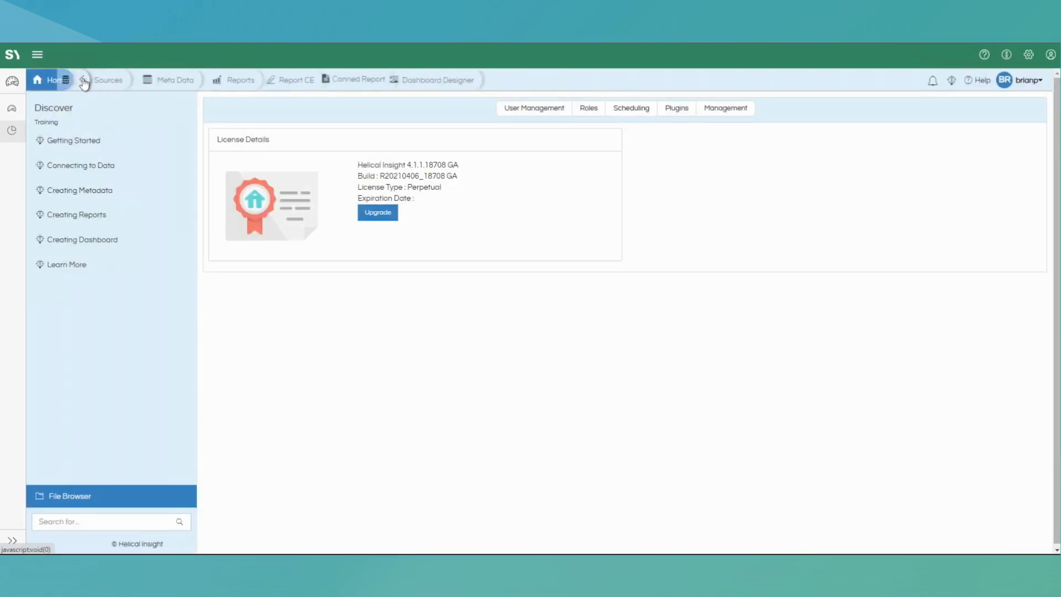
pyautogui.click(263, 81)
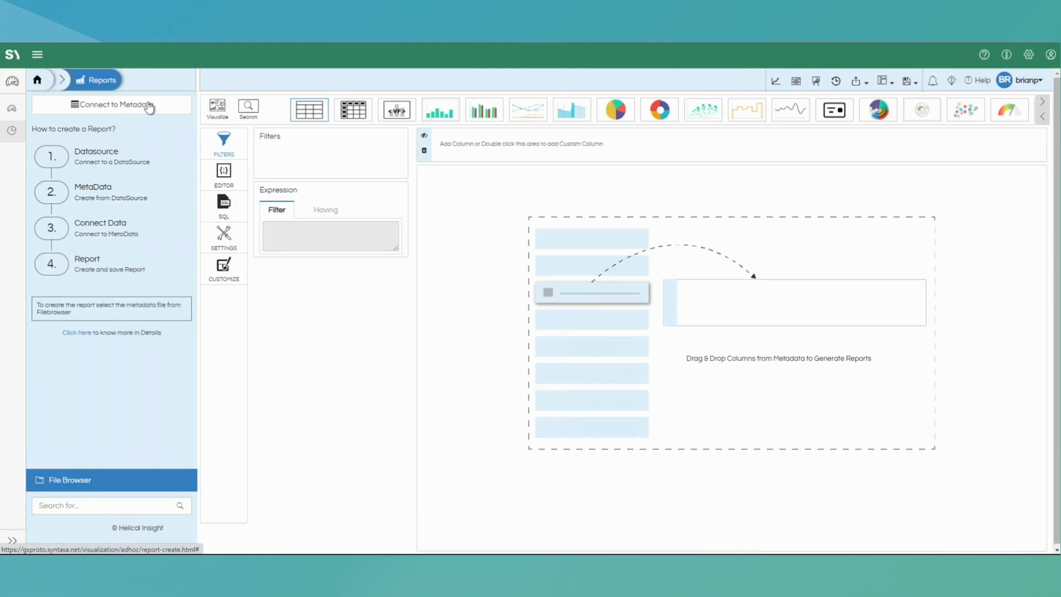
pyautogui.click(149, 106)
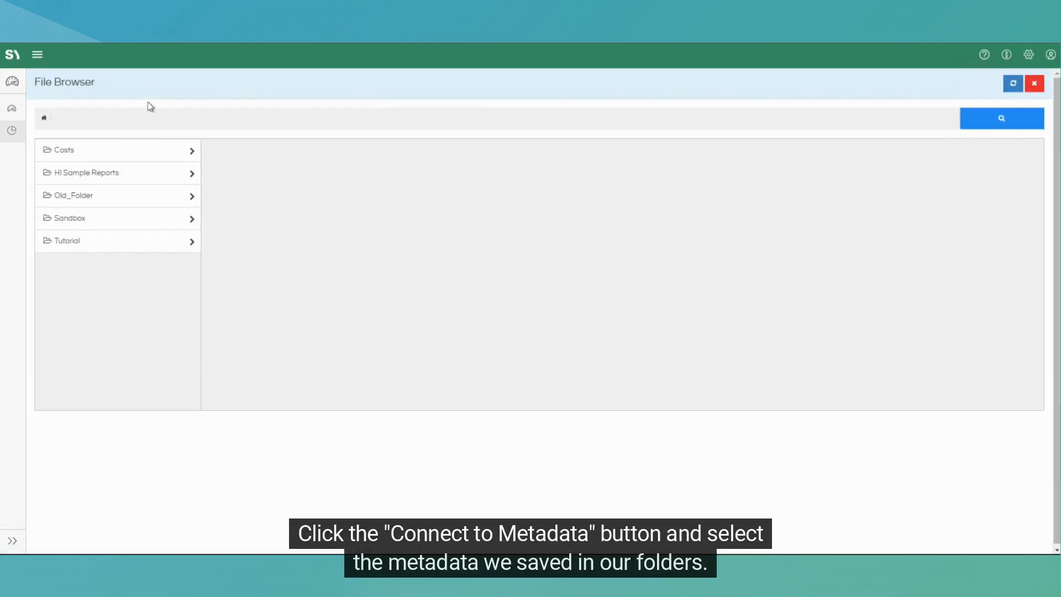
pyautogui.click(105, 242)
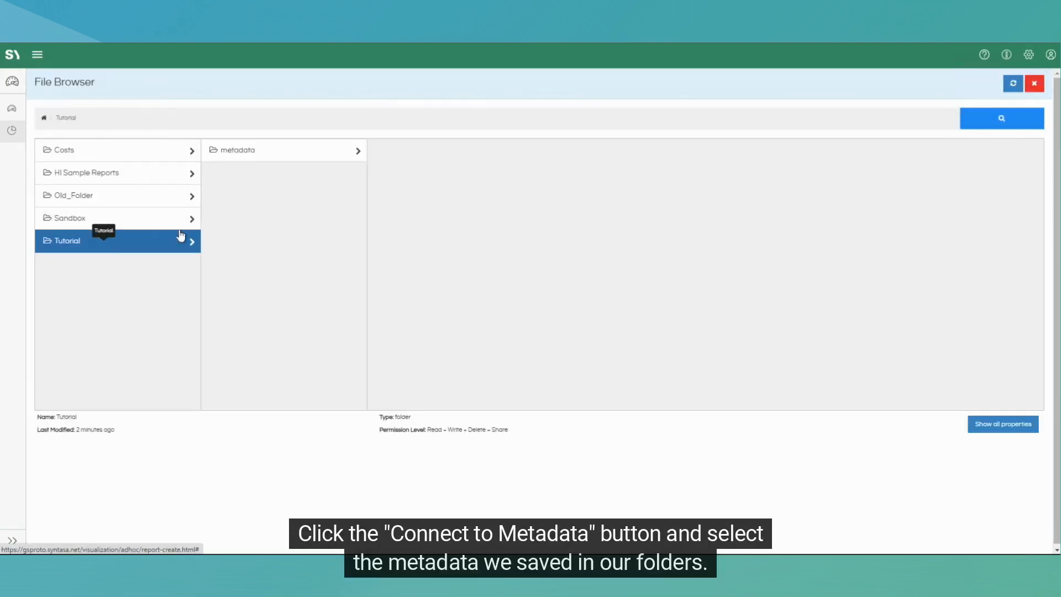
pyautogui.click(293, 150)
pyautogui.click(427, 154)
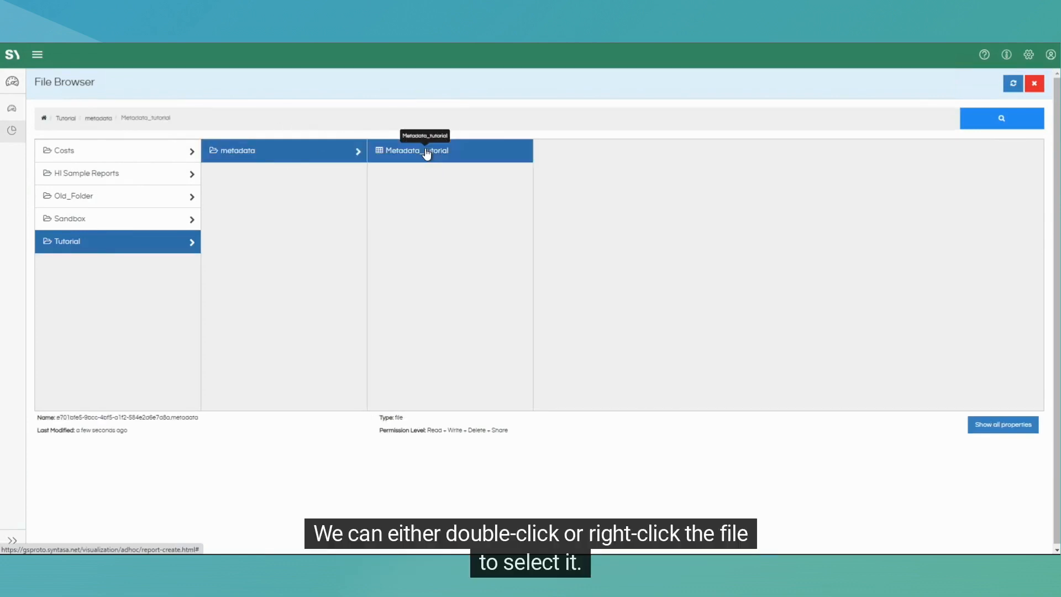
pyautogui.doubleClick(427, 154)
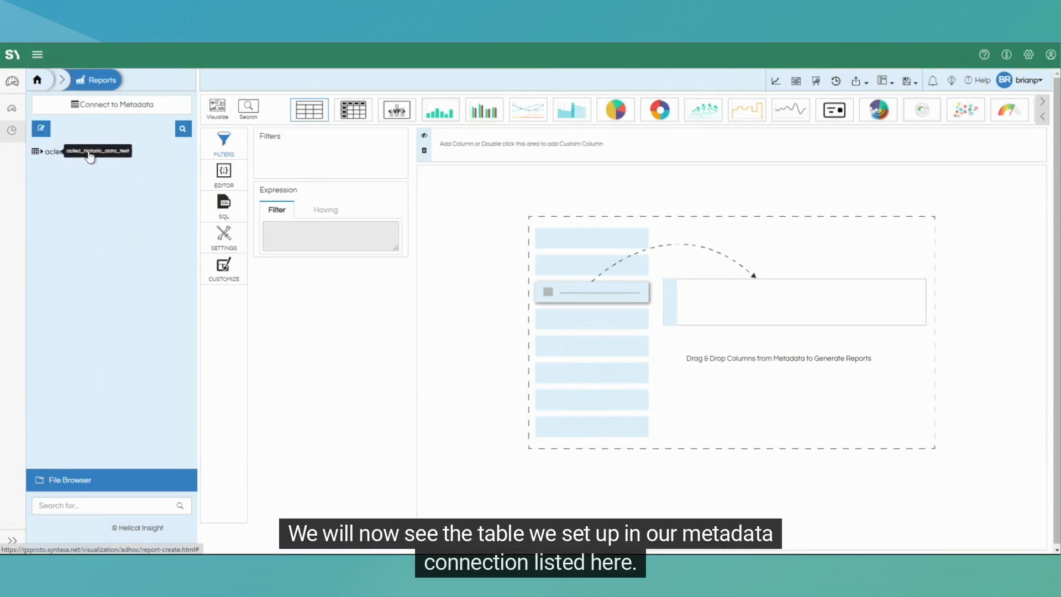
# - Expand the acled_historic_data_test table and add its event_date and data_id columns to the report
pyautogui.doubleClick(58, 155)
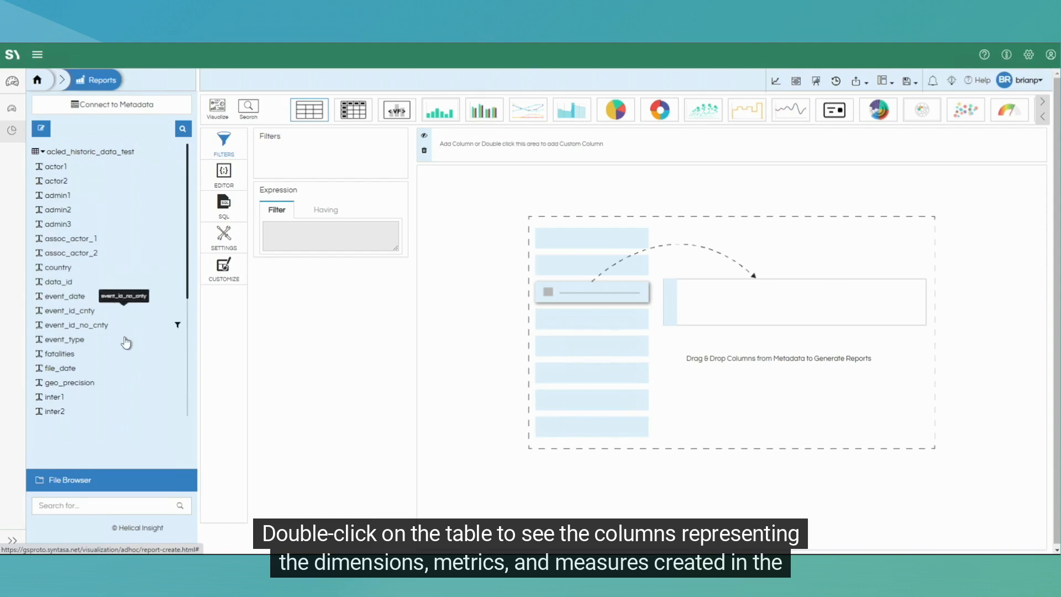
pyautogui.scroll(-2, 125, 338)
pyautogui.scroll(2, 126, 342)
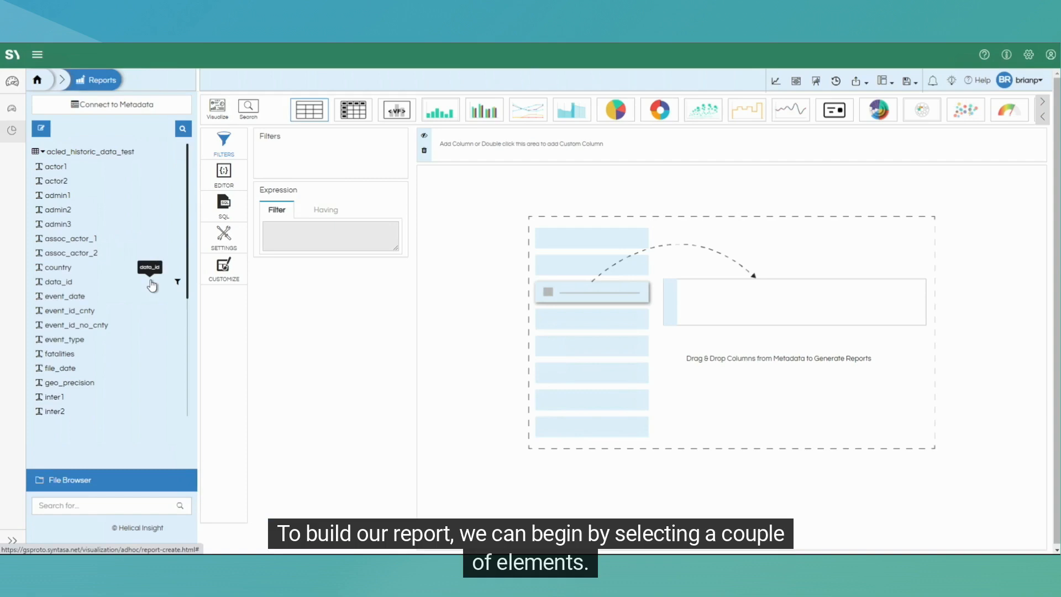
pyautogui.click(74, 298)
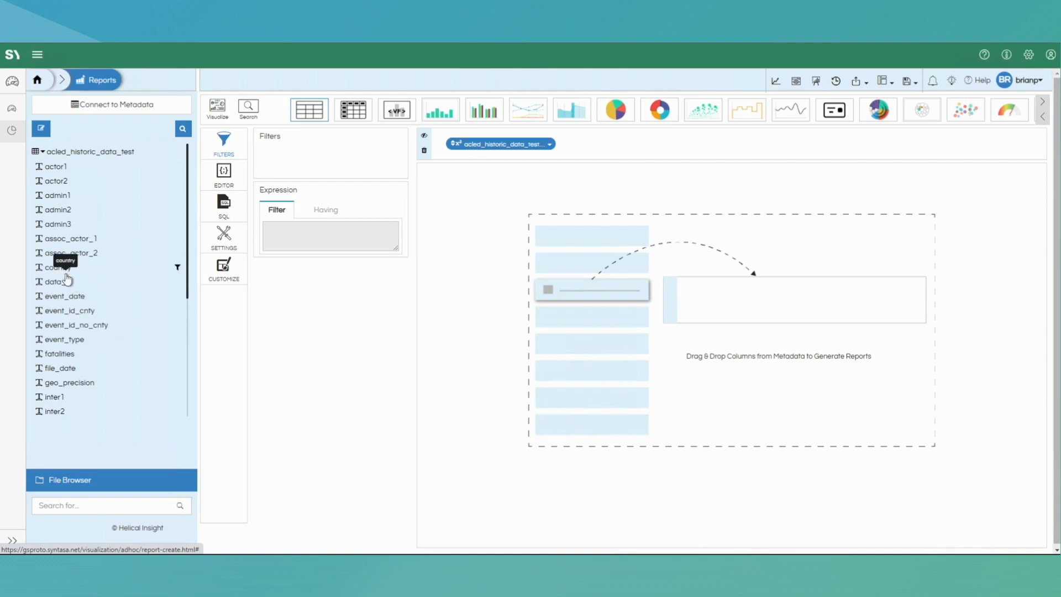
pyautogui.click(62, 270)
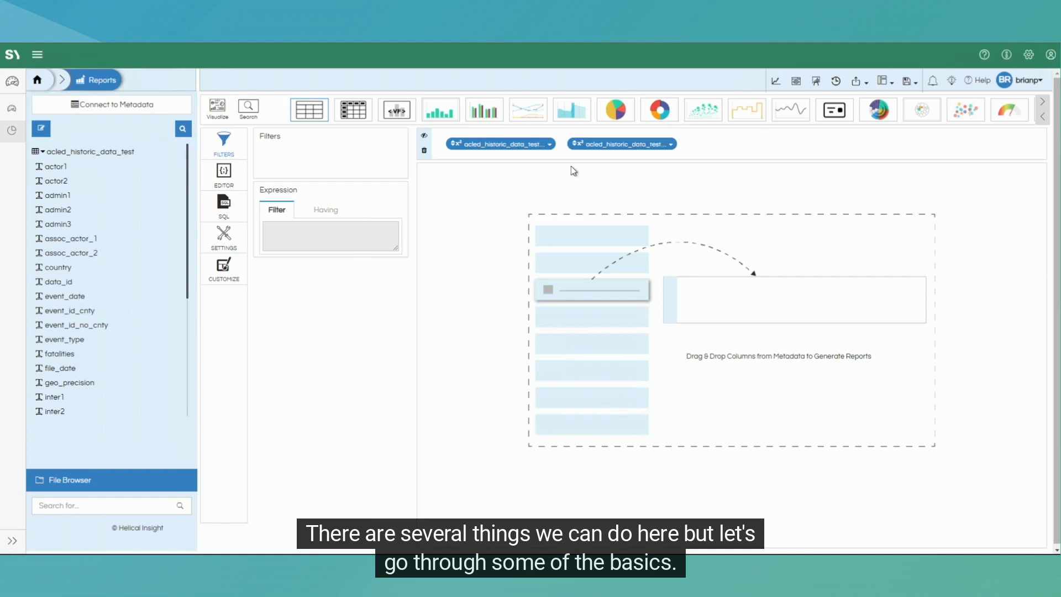
# - Rename the report's event_date field to date and generate the report as a table
pyautogui.doubleClick(513, 145)
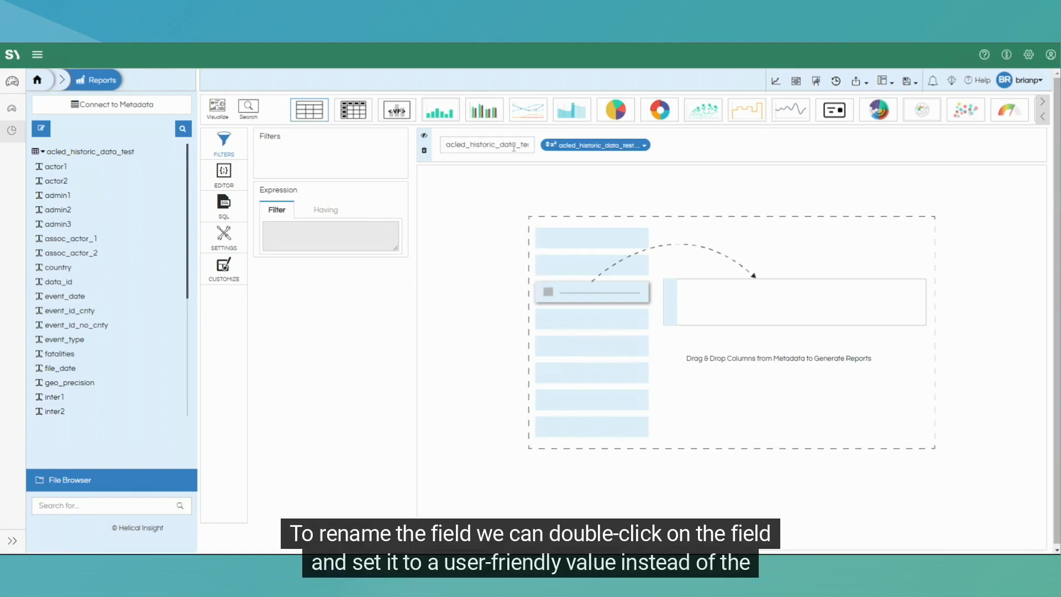
pyautogui.doubleClick(490, 144)
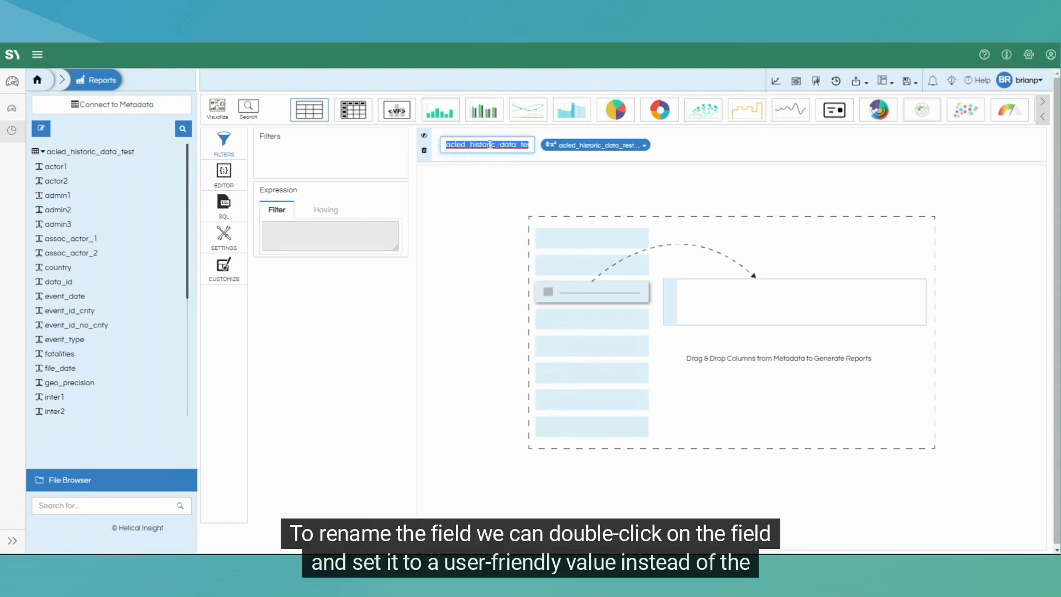
pyautogui.write('d')
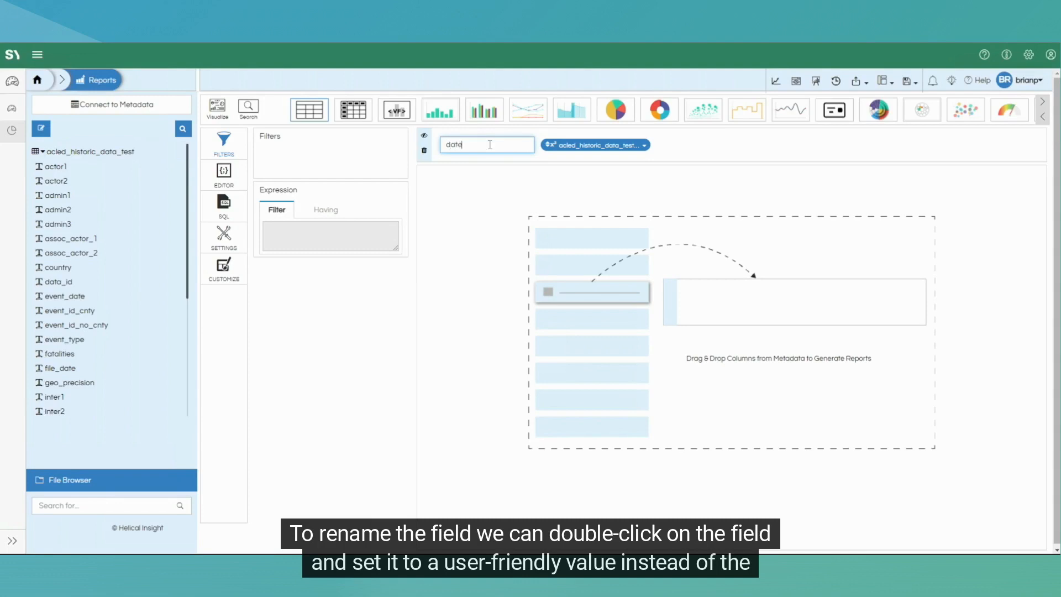
pyautogui.write('ate')
pyautogui.click(705, 150)
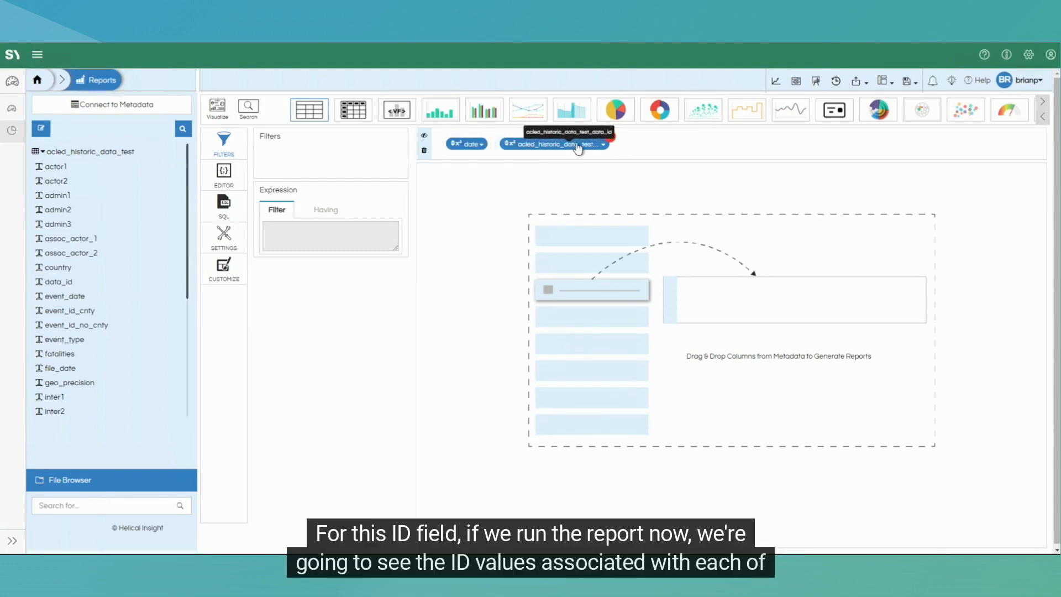
pyautogui.click(305, 110)
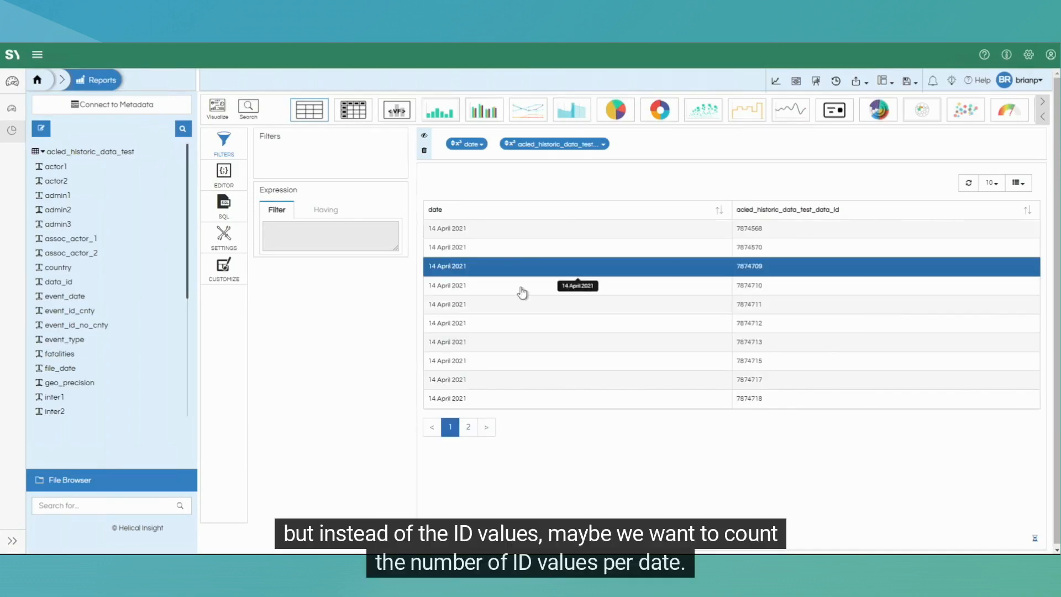
# - Apply the count aggregation to the data_id field and remove its group by option
pyautogui.click(604, 145)
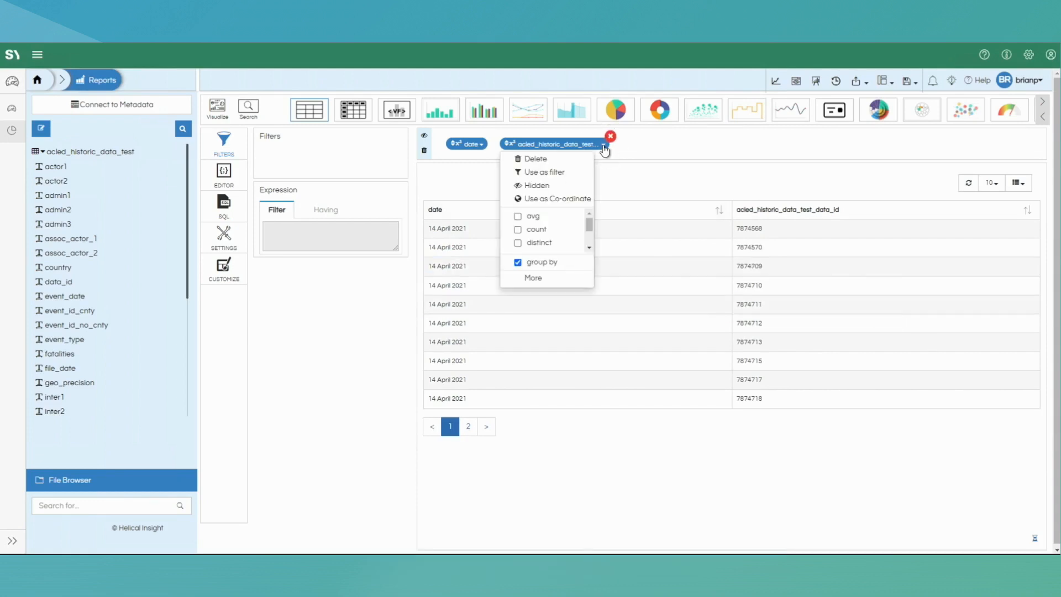
pyautogui.click(518, 230)
pyautogui.click(518, 263)
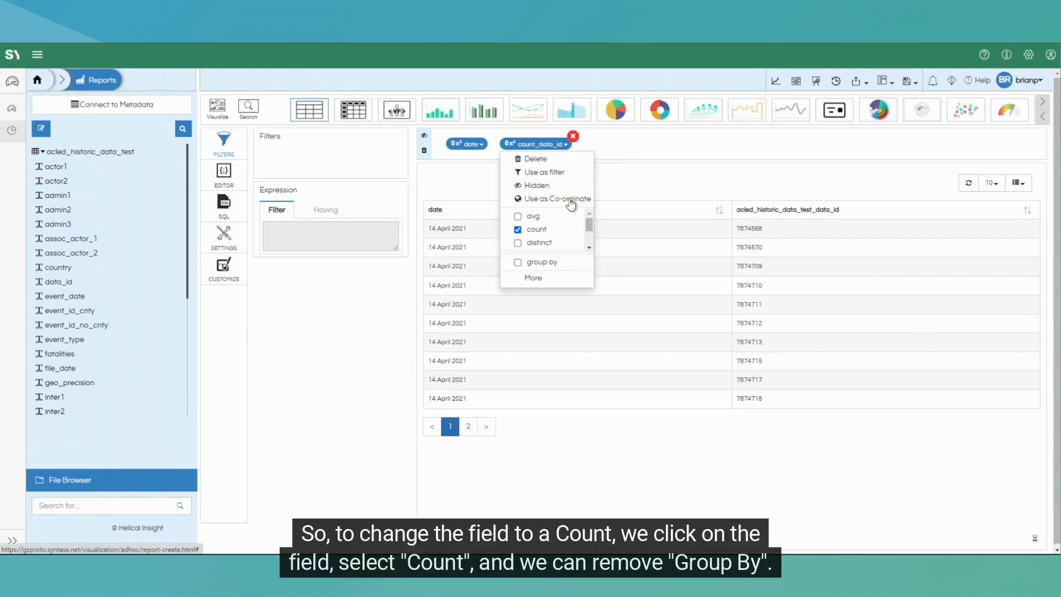
# - Rename the aggregated data_id field to count and regenerate the report
pyautogui.doubleClick(542, 143)
pyautogui.press('Right')
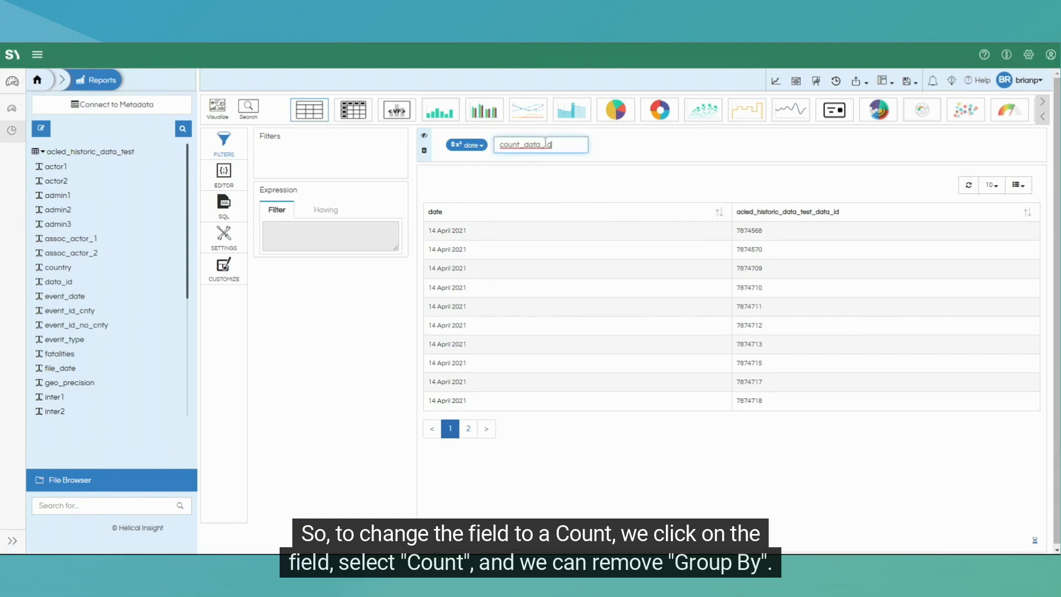
pyautogui.press('BackSpace')
pyautogui.press('BackSpace')
pyautogui.press('BackSpace')
pyautogui.press('BackSpace')
pyautogui.press('BackSpace')
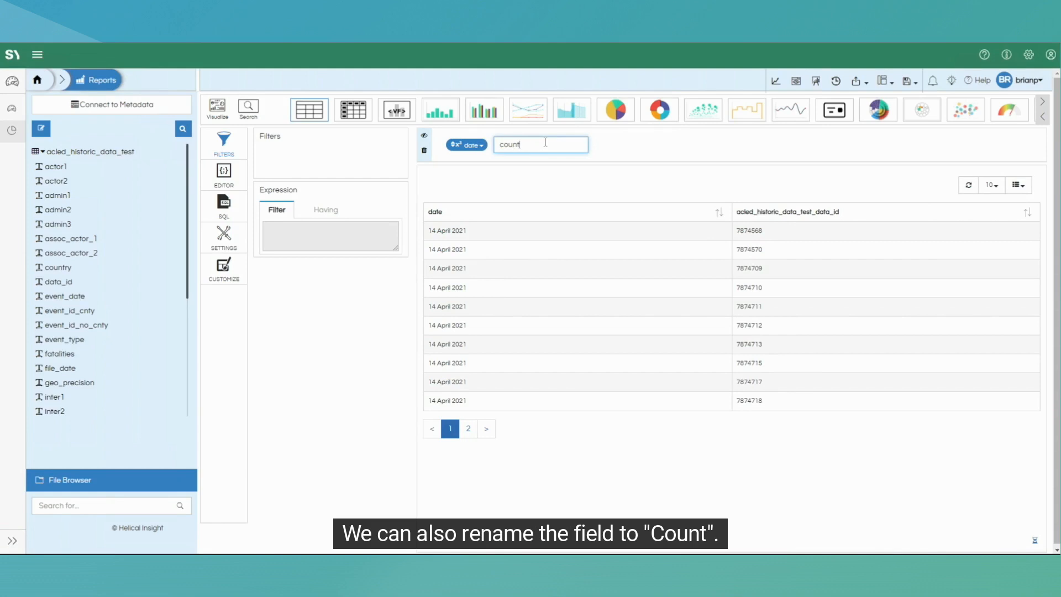
pyautogui.click(615, 145)
pyautogui.click(775, 81)
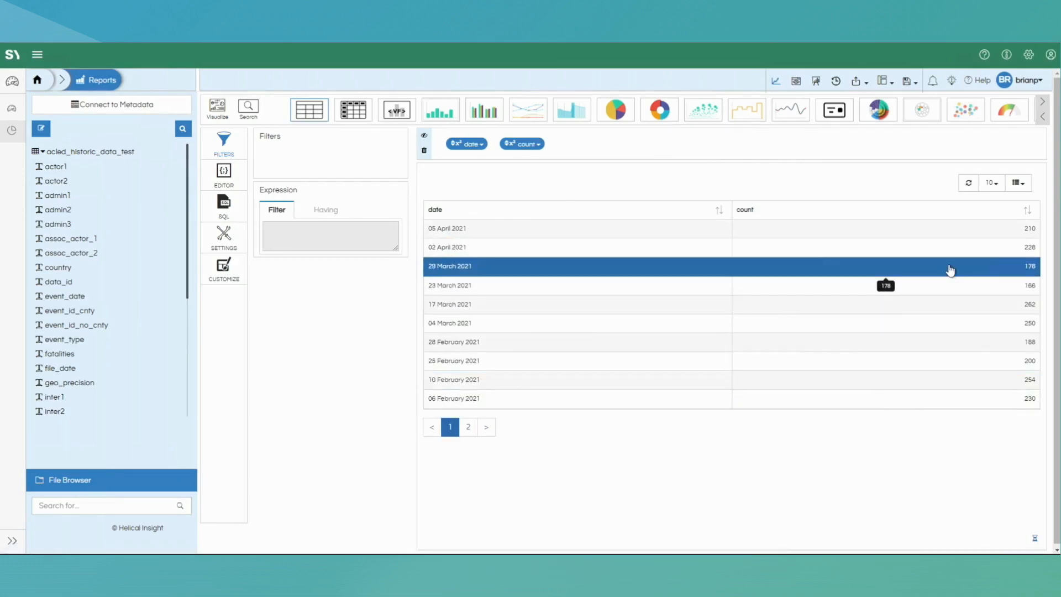
# - Save the report as date_table in the reports subfolder of the Tutorial folder
pyautogui.click(907, 81)
pyautogui.click(922, 113)
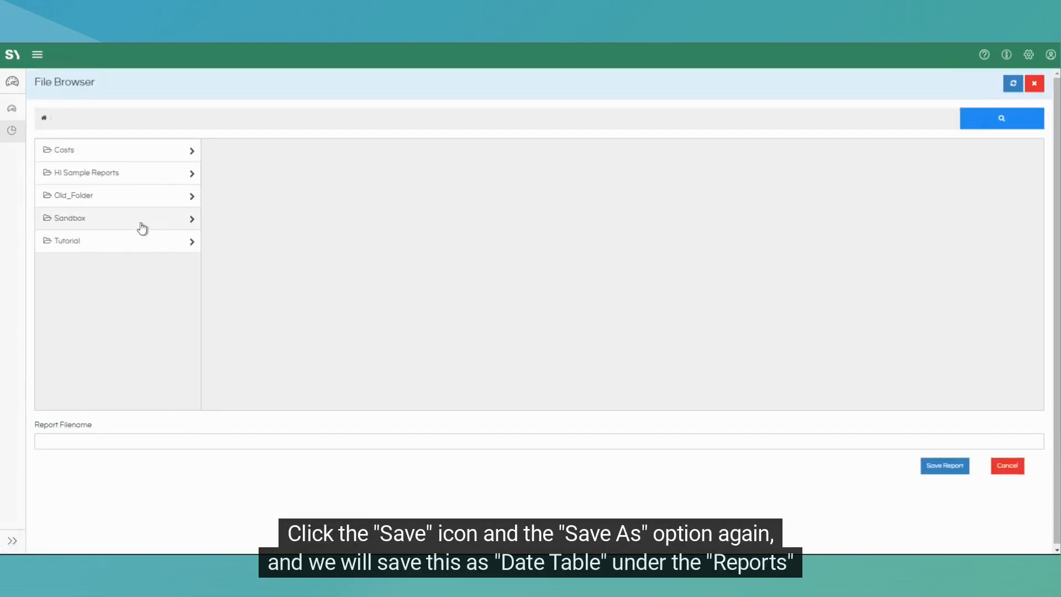
pyautogui.click(126, 239)
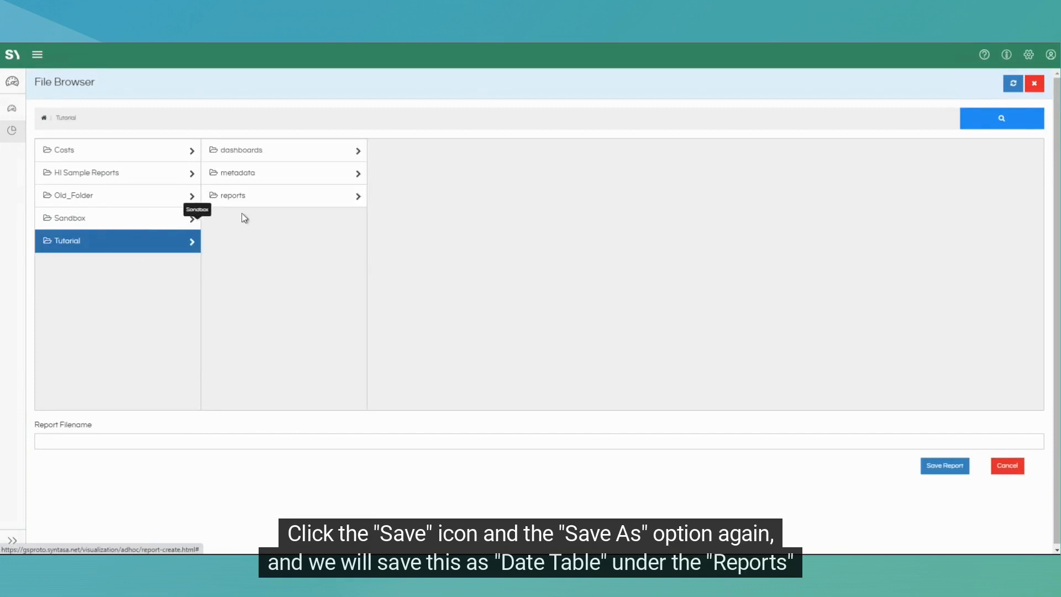
pyautogui.click(258, 196)
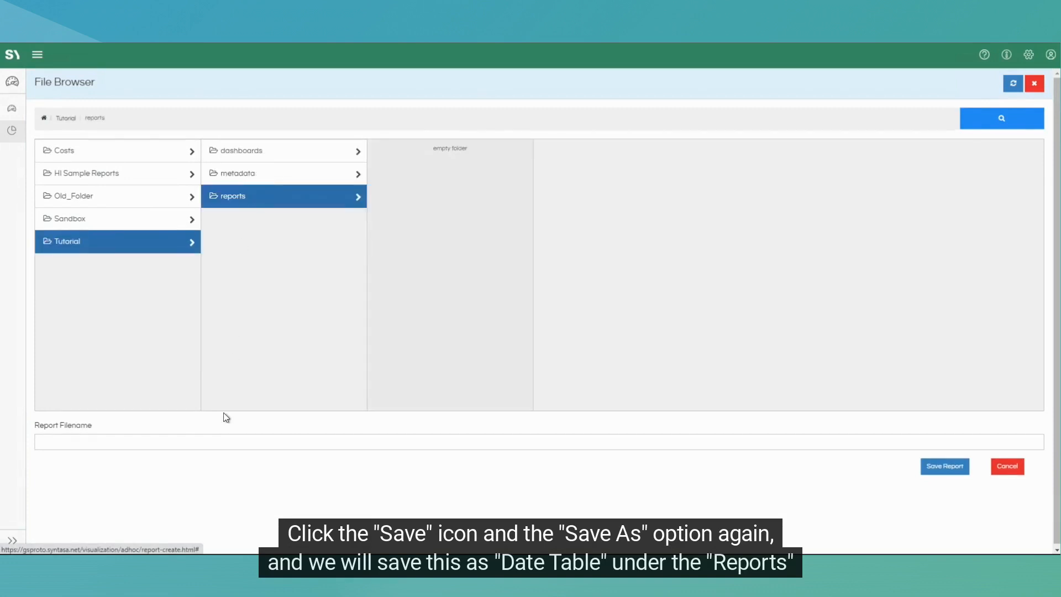
pyautogui.click(221, 441)
pyautogui.write('dage')
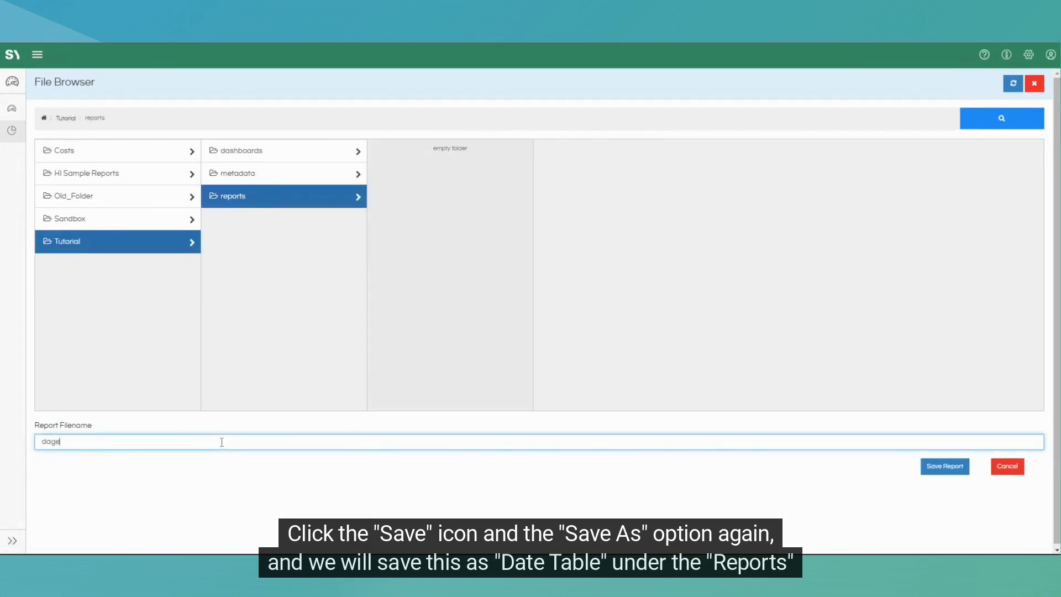
pyautogui.press('BackSpace')
pyautogui.press('BackSpace')
pyautogui.write('te_table')
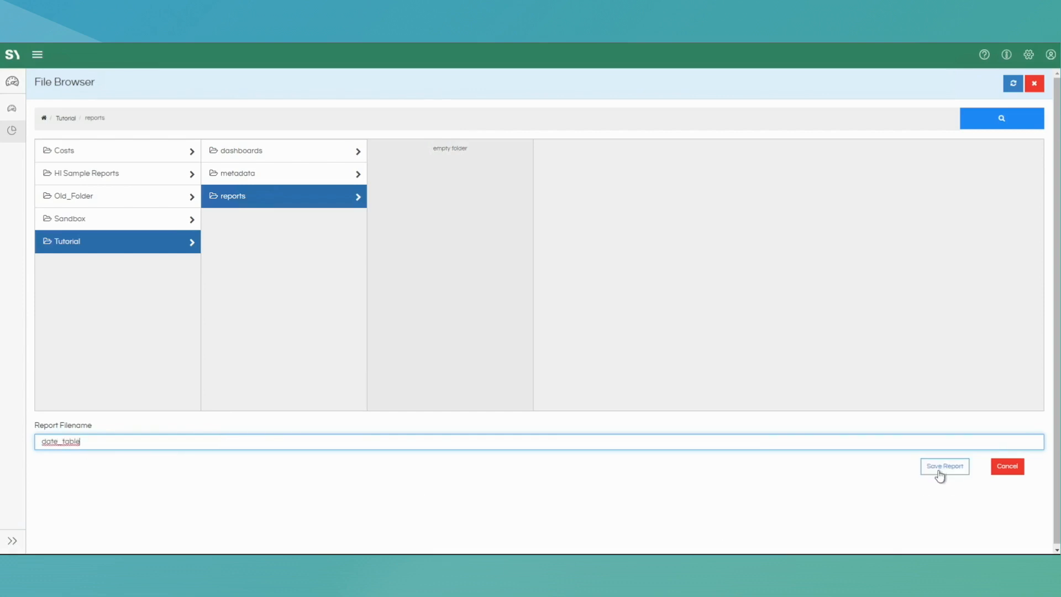
pyautogui.click(940, 467)
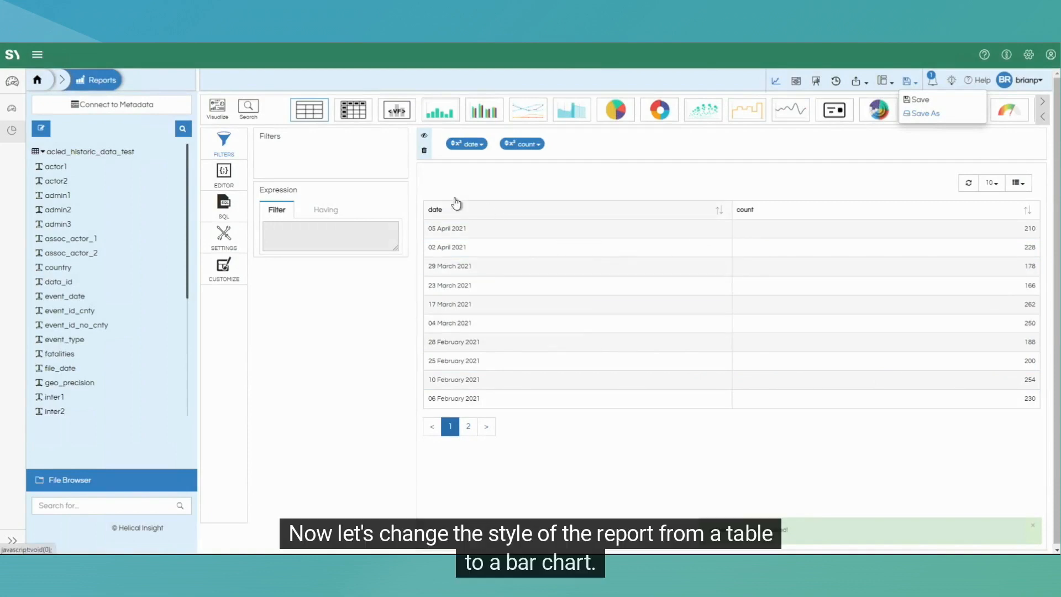
# - Change the report to a bar chart and save it as date_chart in the Tutorial folder's reports subfolder
pyautogui.click(437, 115)
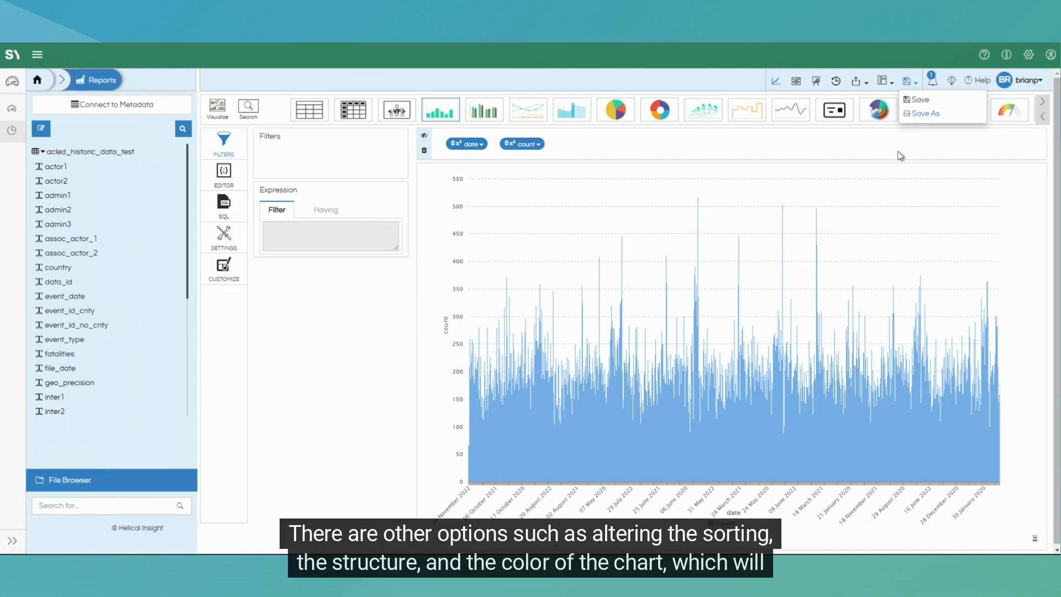
pyautogui.click(917, 117)
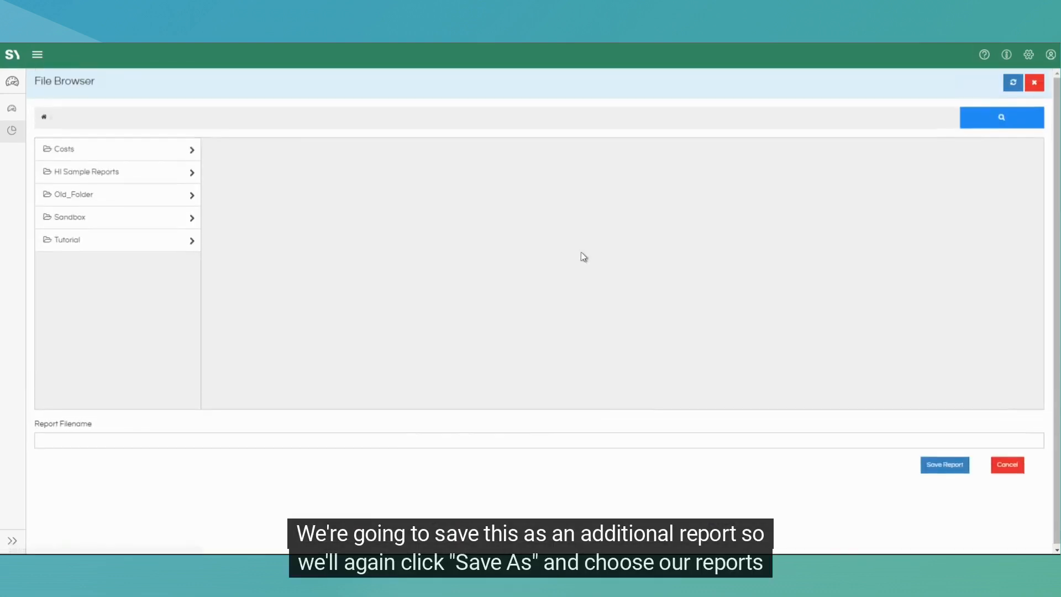
pyautogui.click(147, 244)
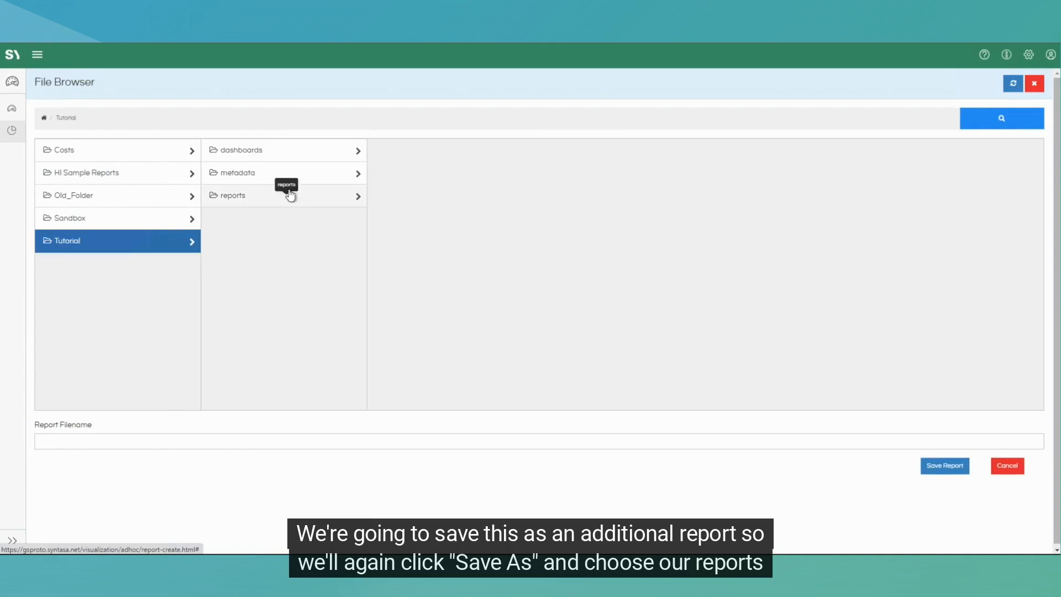
pyautogui.click(288, 203)
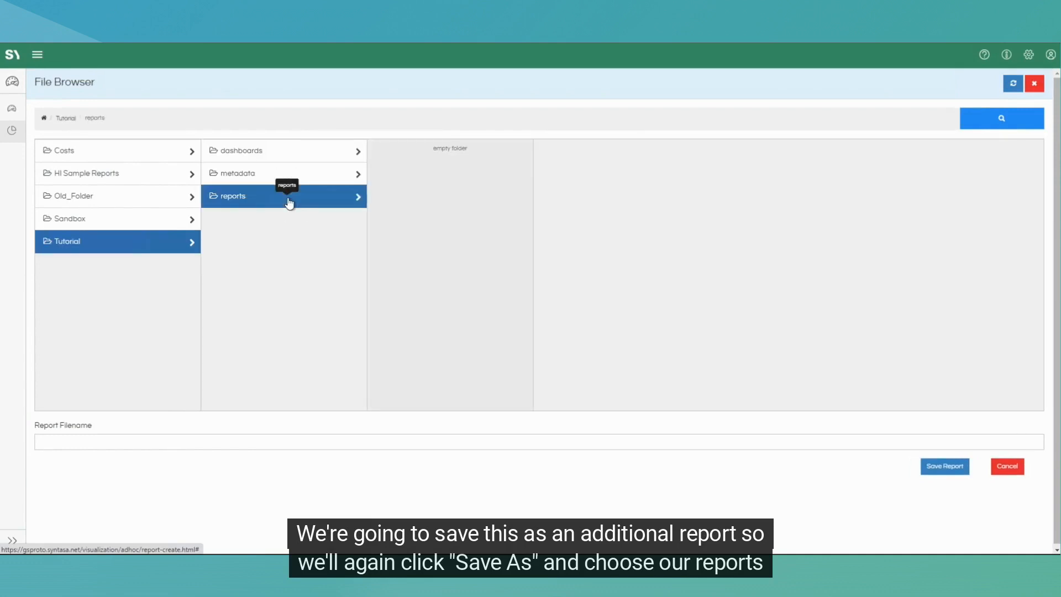
pyautogui.click(164, 440)
pyautogui.write('date')
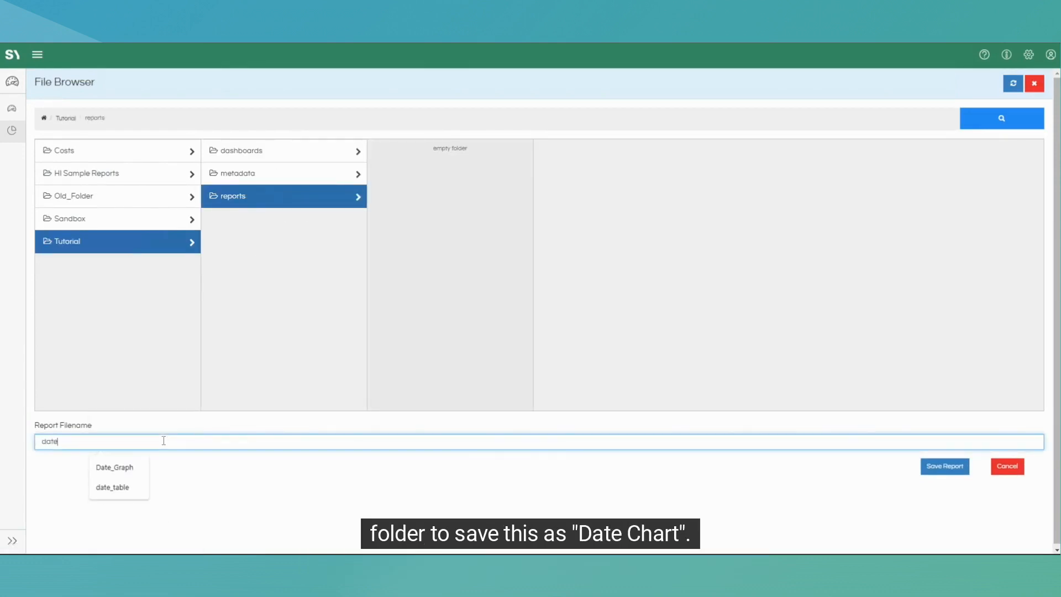
pyautogui.write('_chart')
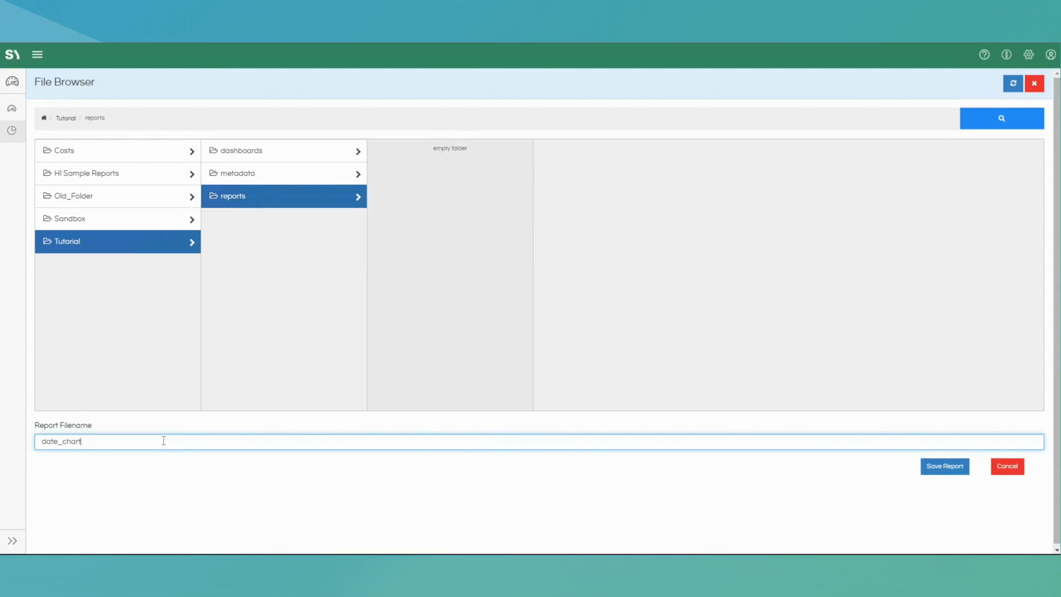
pyautogui.click(947, 470)
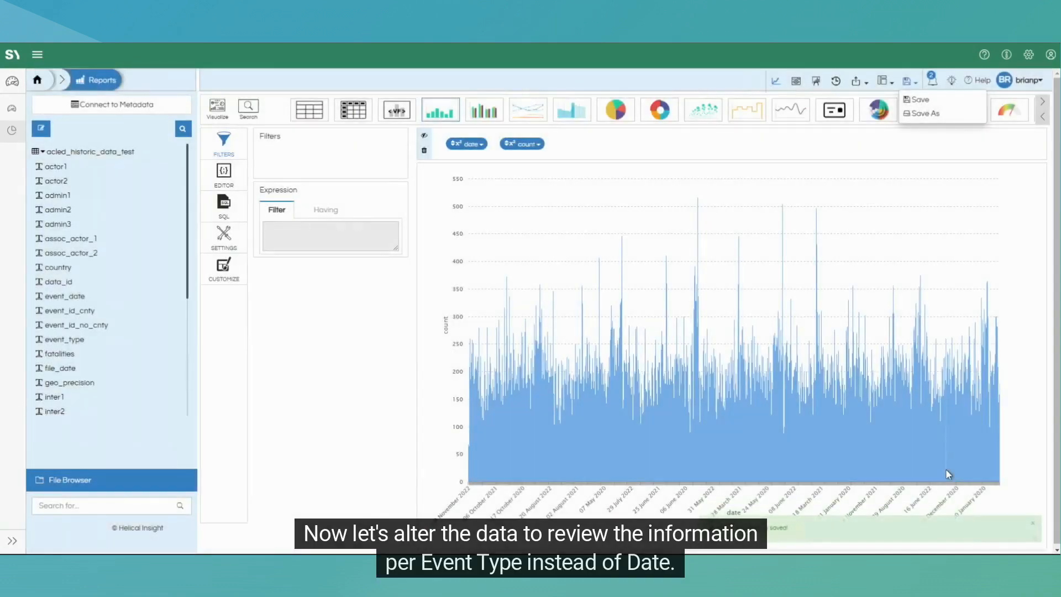
# - Replace the report's date field with event_type and rename the added field to types
pyautogui.click(488, 137)
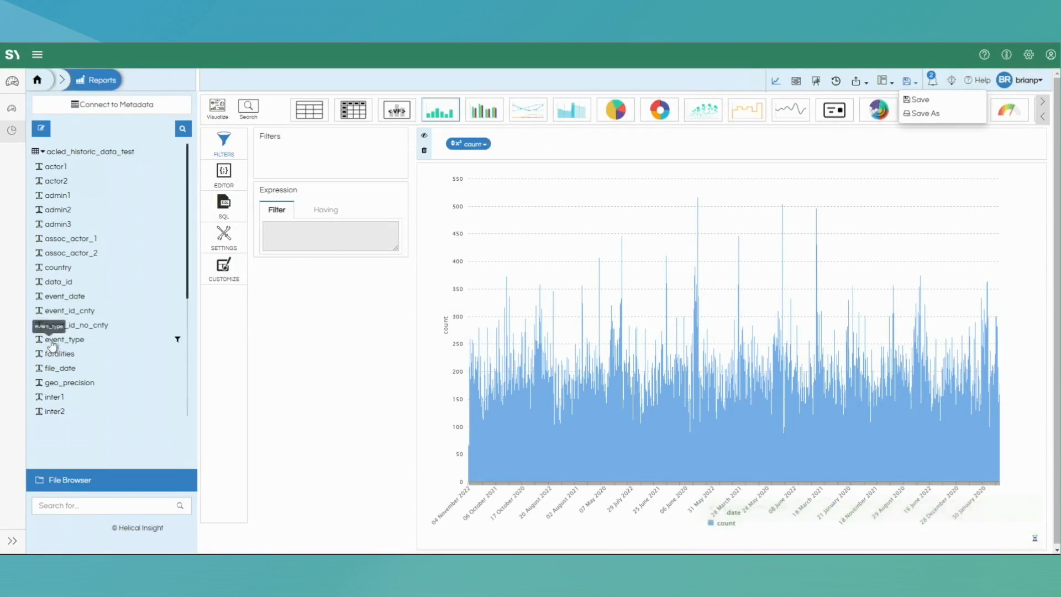
pyautogui.doubleClick(73, 342)
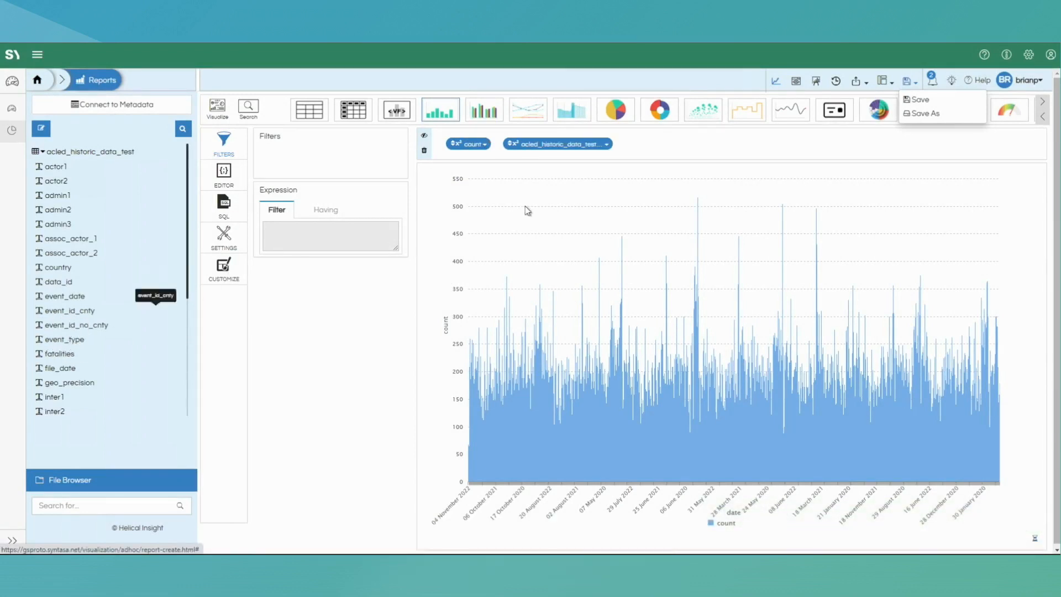
pyautogui.doubleClick(559, 145)
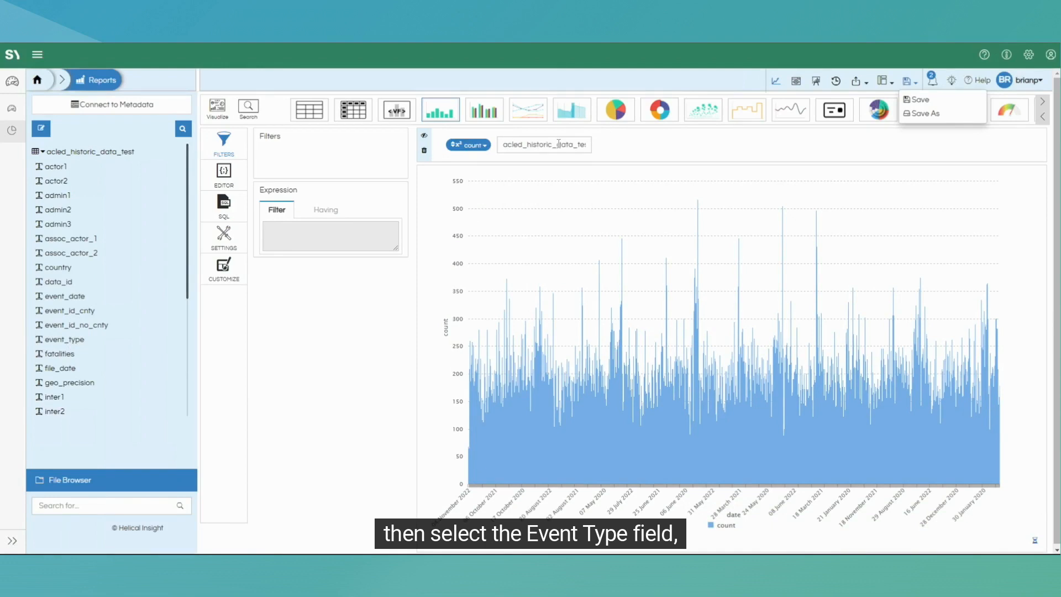
pyautogui.doubleClick(559, 144)
pyautogui.write('to')
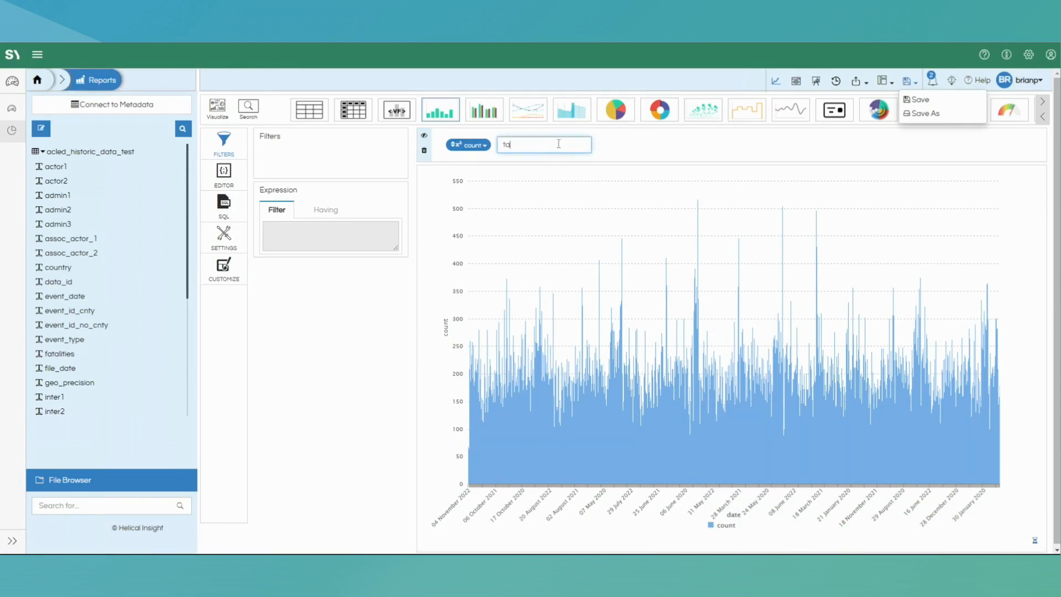
pyautogui.write('y')
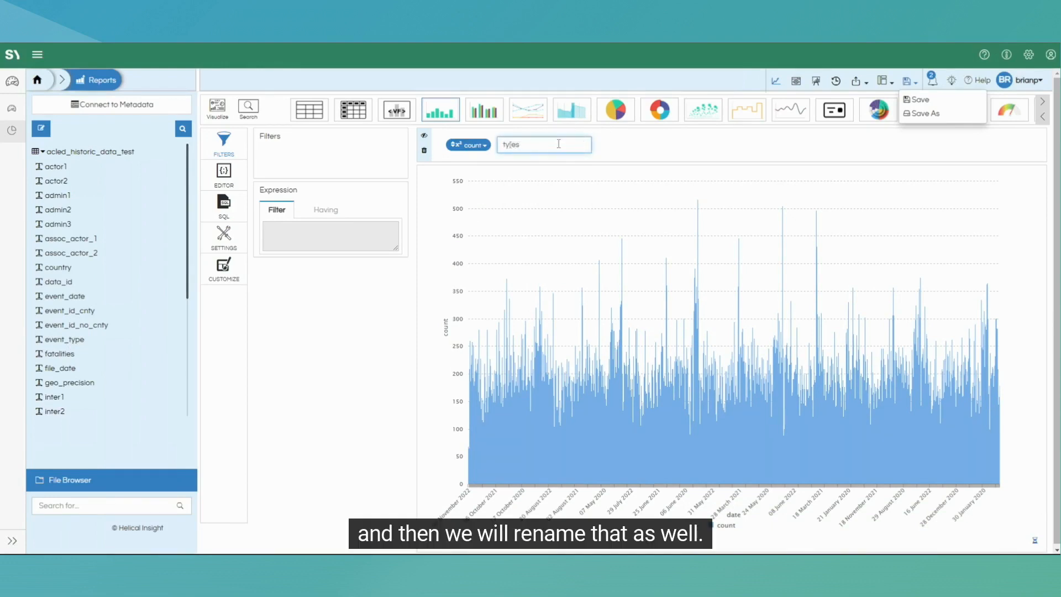
pyautogui.press('BackSpace')
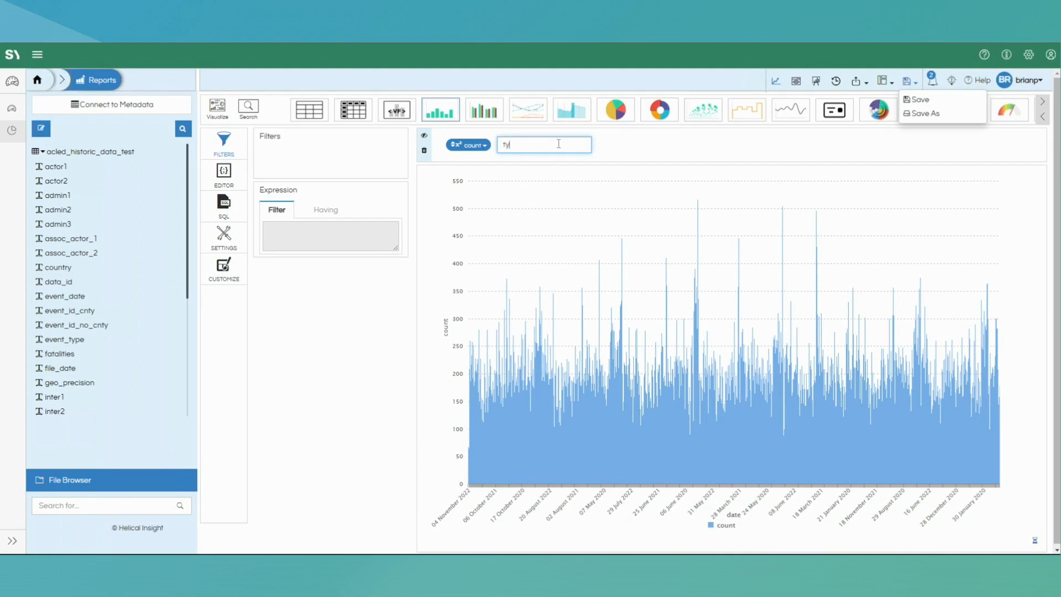
pyautogui.press('Return')
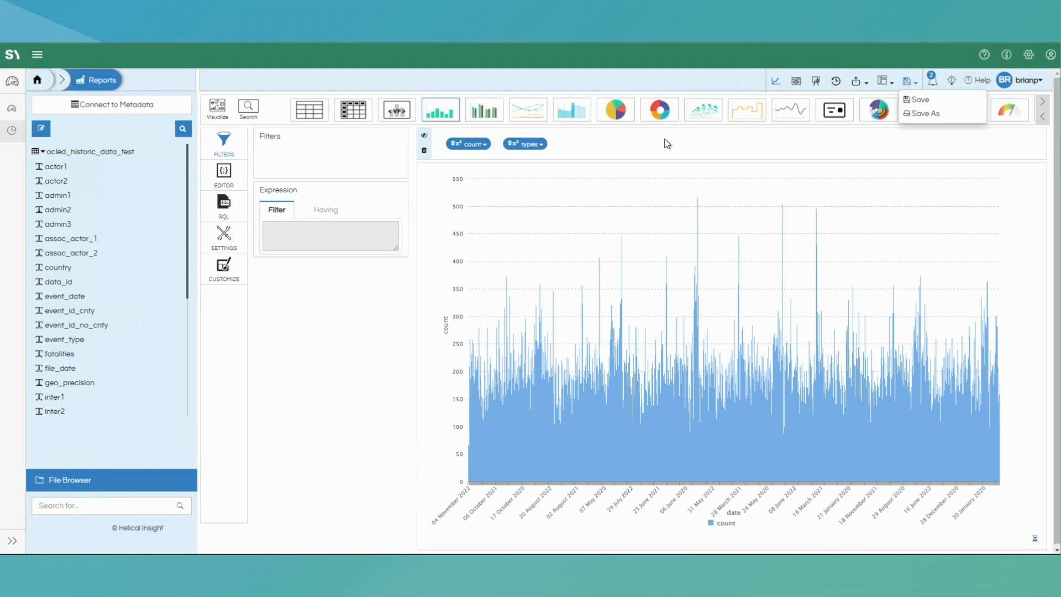
# - Display the report as a donut chart and save it as donut_chart in the Tutorial folder's reports subfolder
pyautogui.click(661, 109)
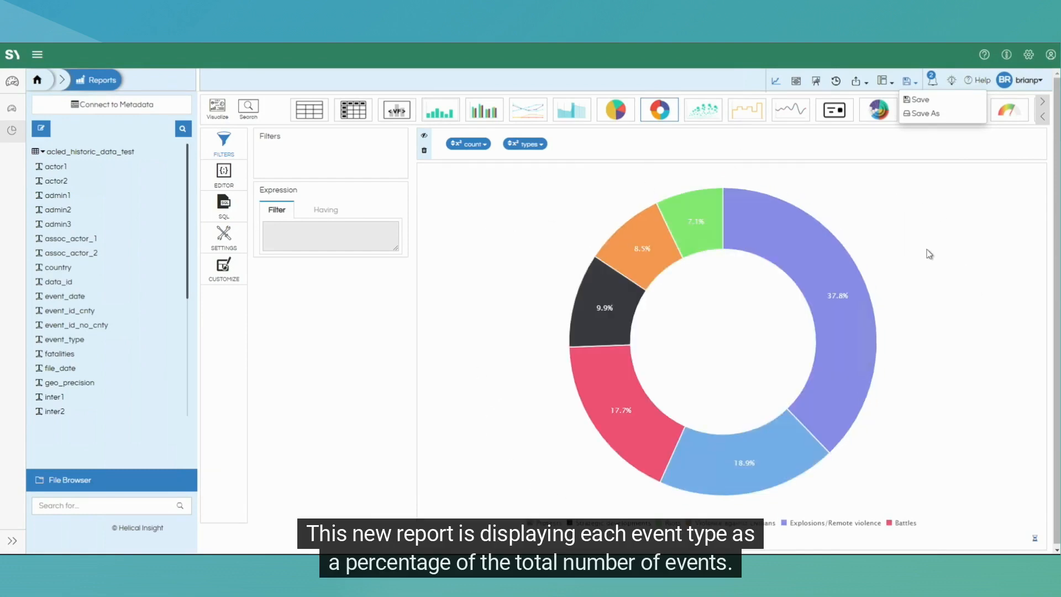
pyautogui.click(924, 114)
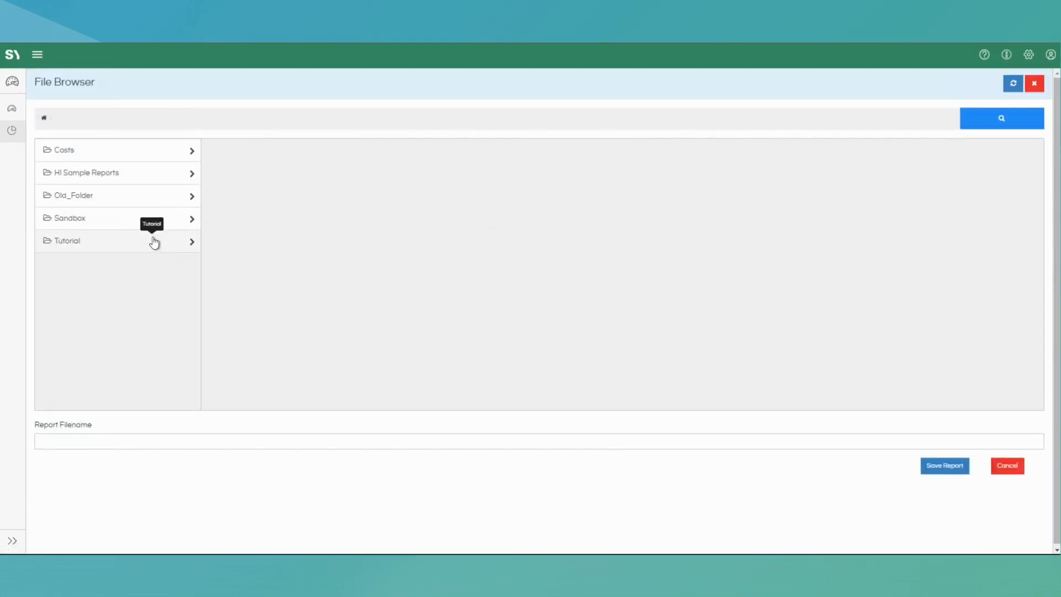
pyautogui.click(154, 243)
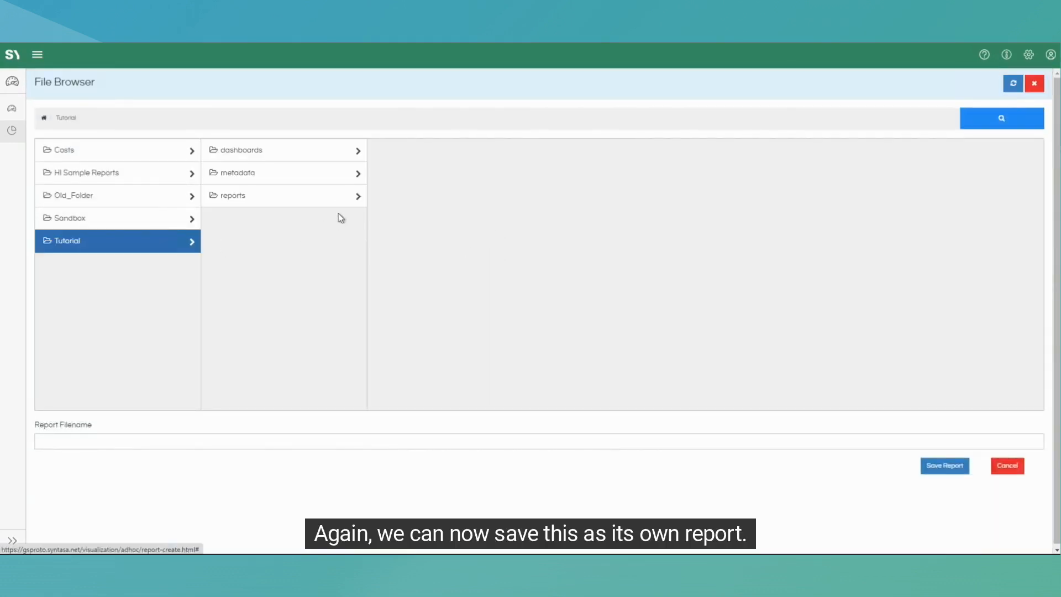
pyautogui.click(319, 199)
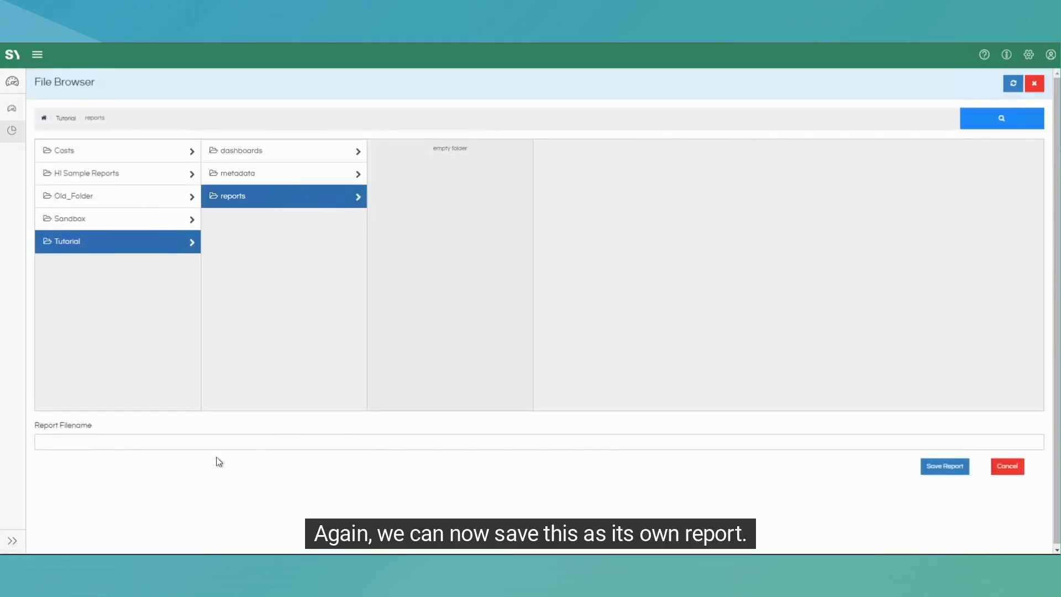
pyautogui.click(227, 442)
pyautogui.write('don')
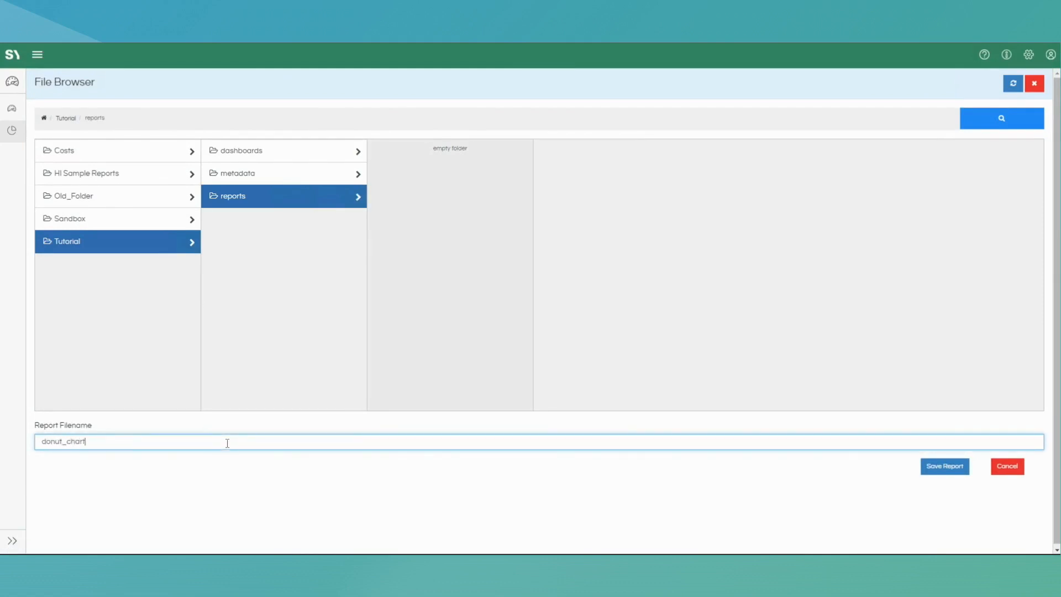
pyautogui.write('ut_chart')
pyautogui.click(962, 465)
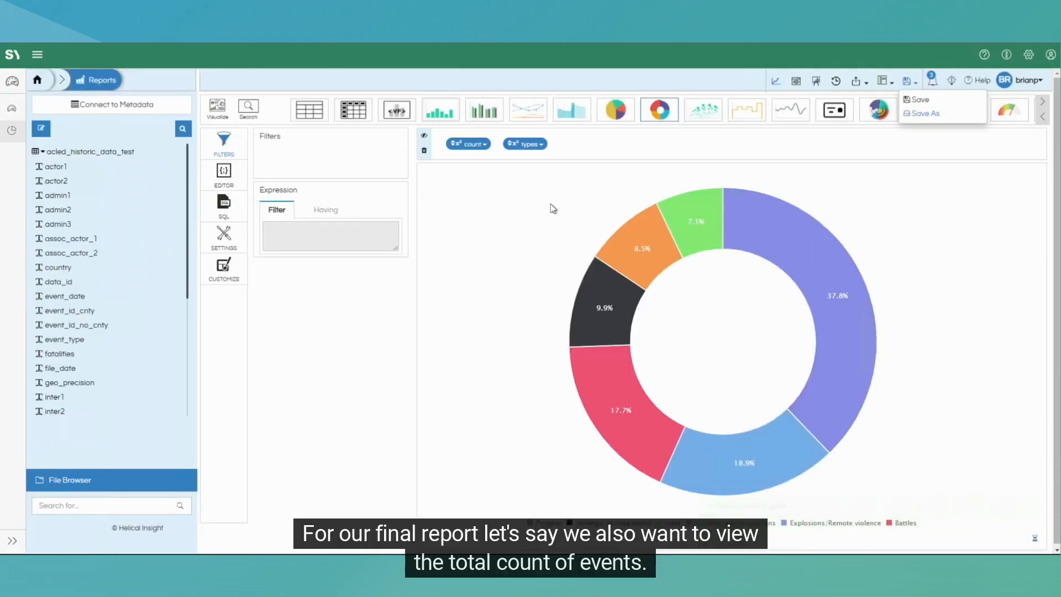
# - Remove the types field from the report and display the remaining count field as a card widget
pyautogui.moveTo(543, 145)
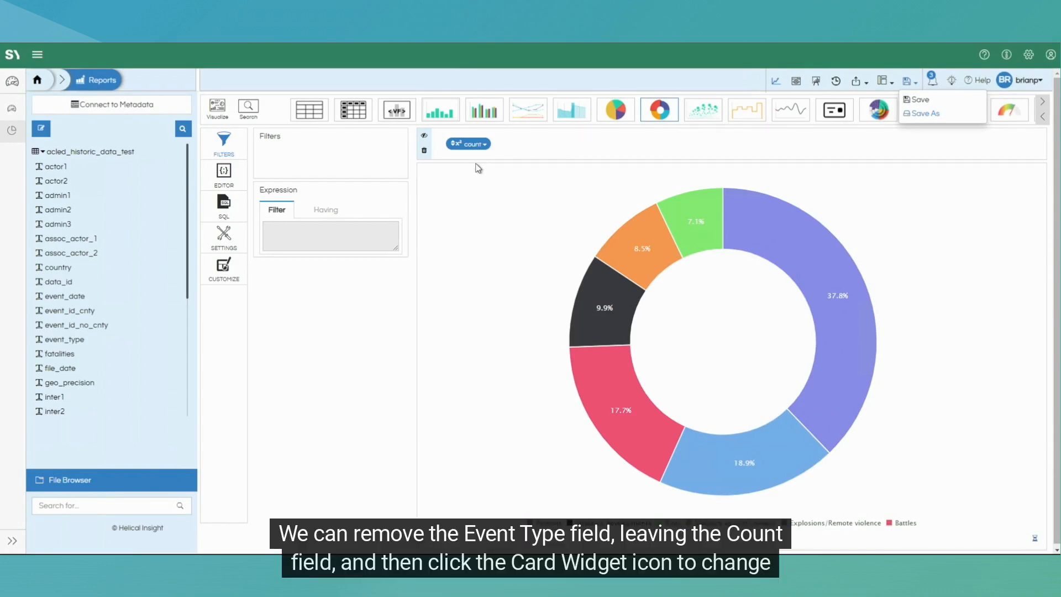
pyautogui.click(834, 113)
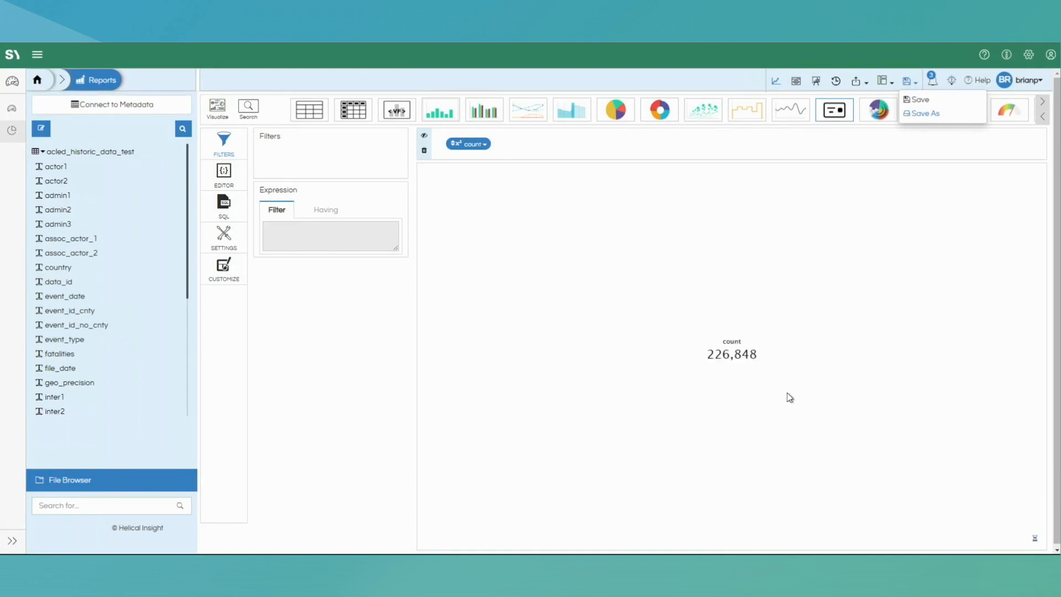
# - Save the card report as count_metric in the reports subfolder of the Tutorial folder
pyautogui.click(930, 116)
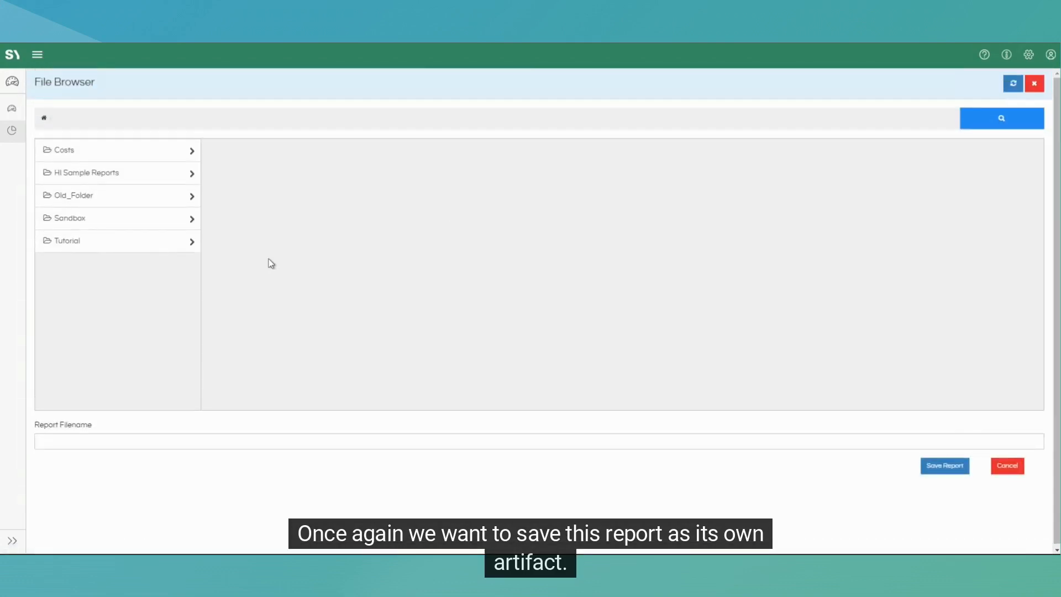
pyautogui.click(149, 245)
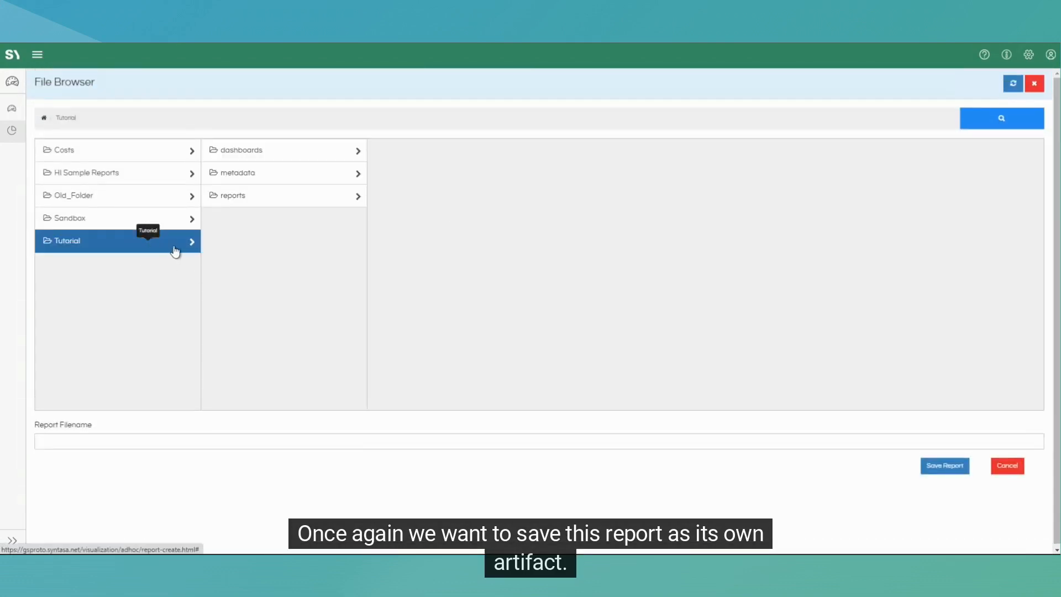
pyautogui.click(266, 198)
pyautogui.click(153, 441)
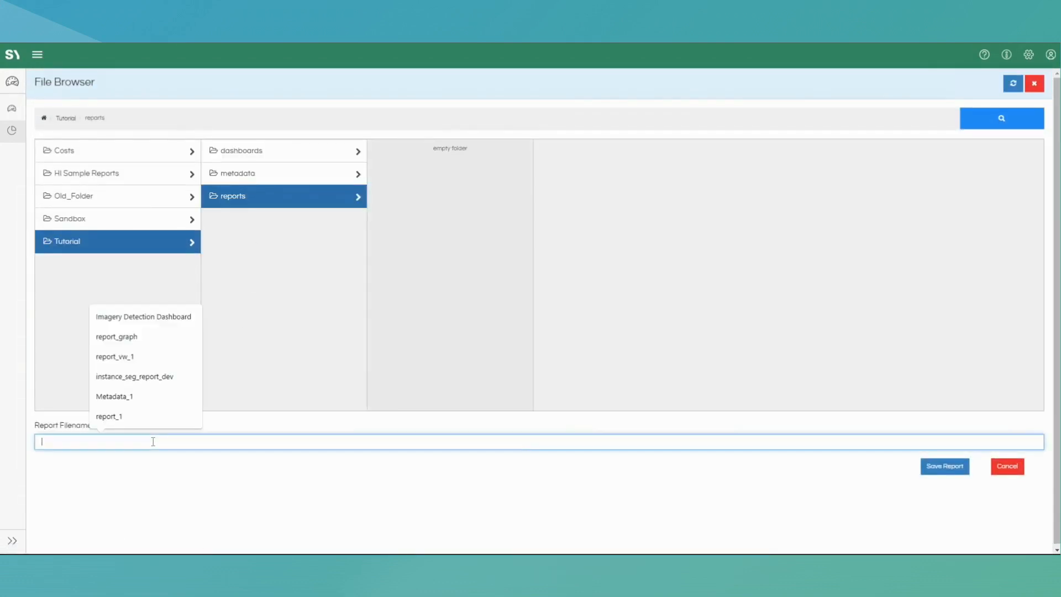
pyautogui.write('count_metric')
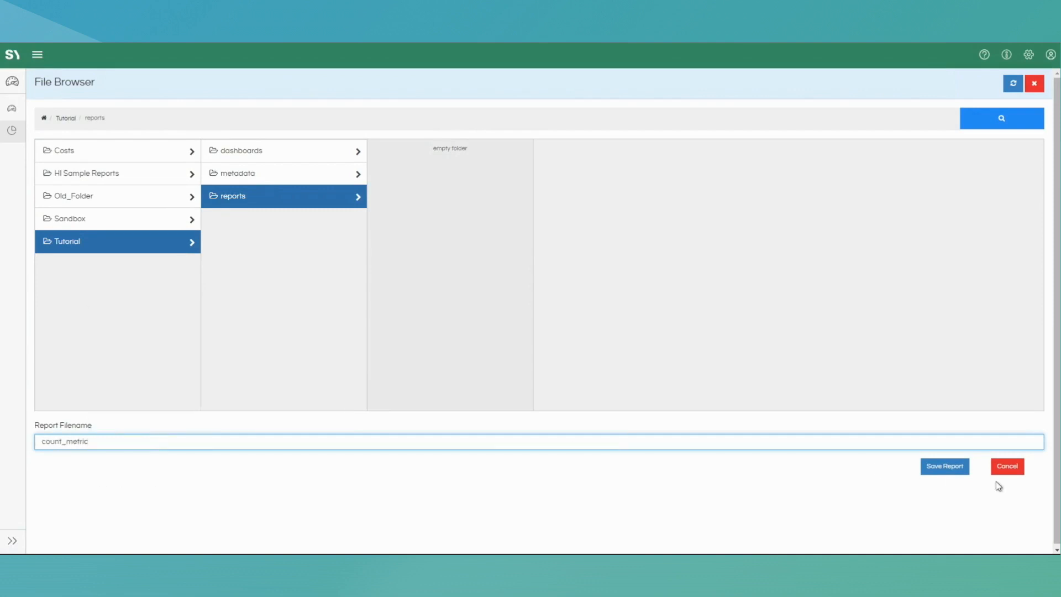
pyautogui.click(946, 467)
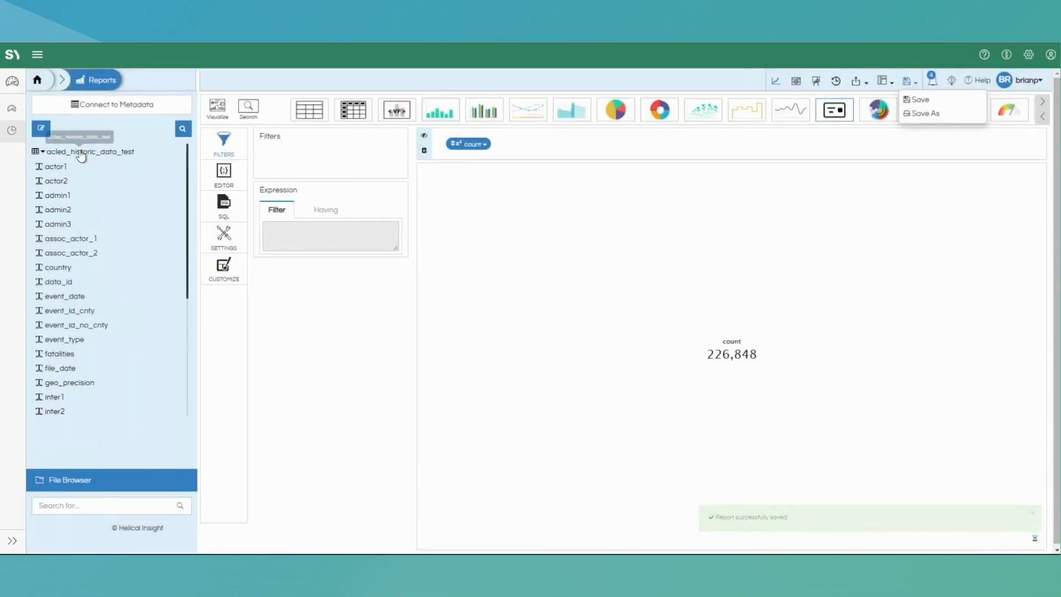
# - Leave the Reports section for the home screen and open the Dashboard Designer
pyautogui.click(39, 81)
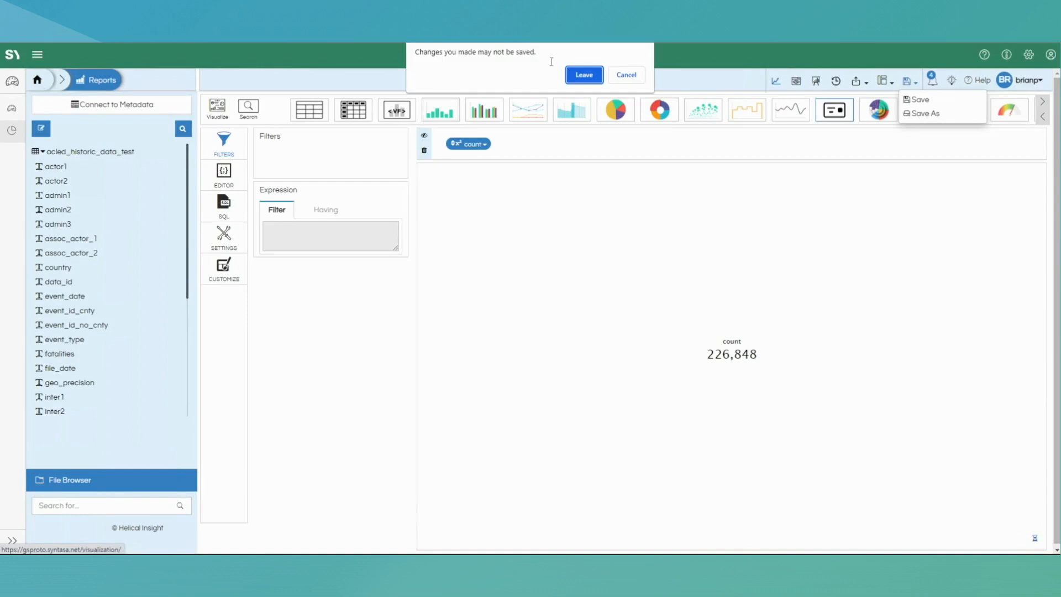
pyautogui.click(584, 75)
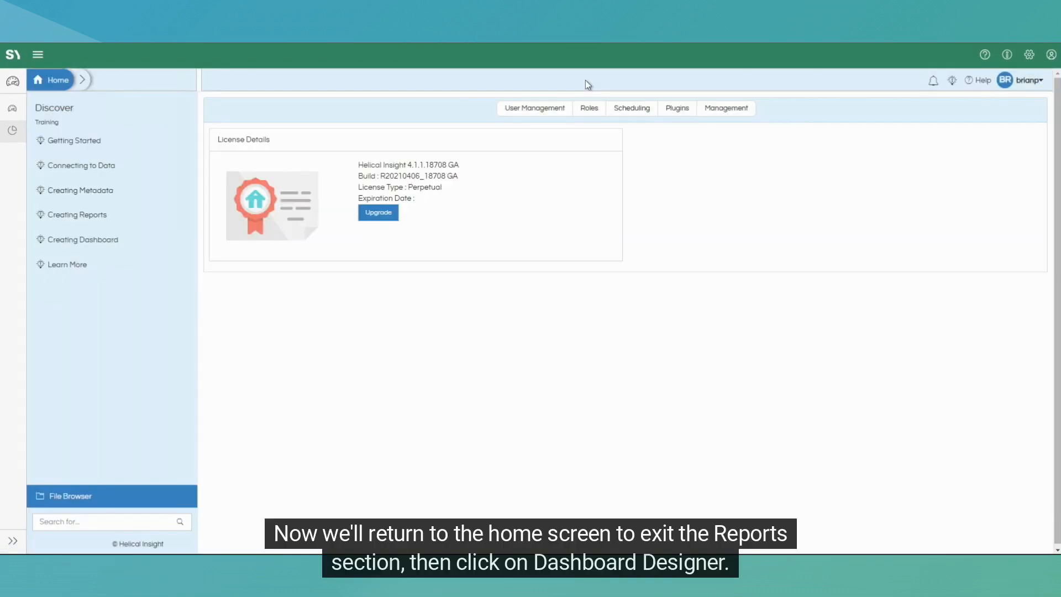
pyautogui.click(85, 81)
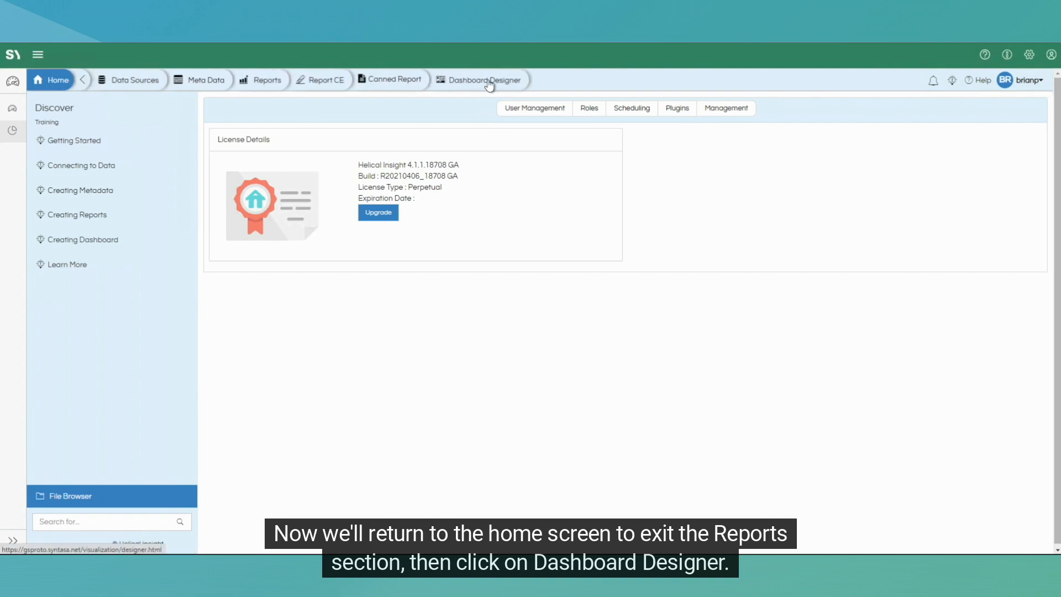
pyautogui.click(489, 83)
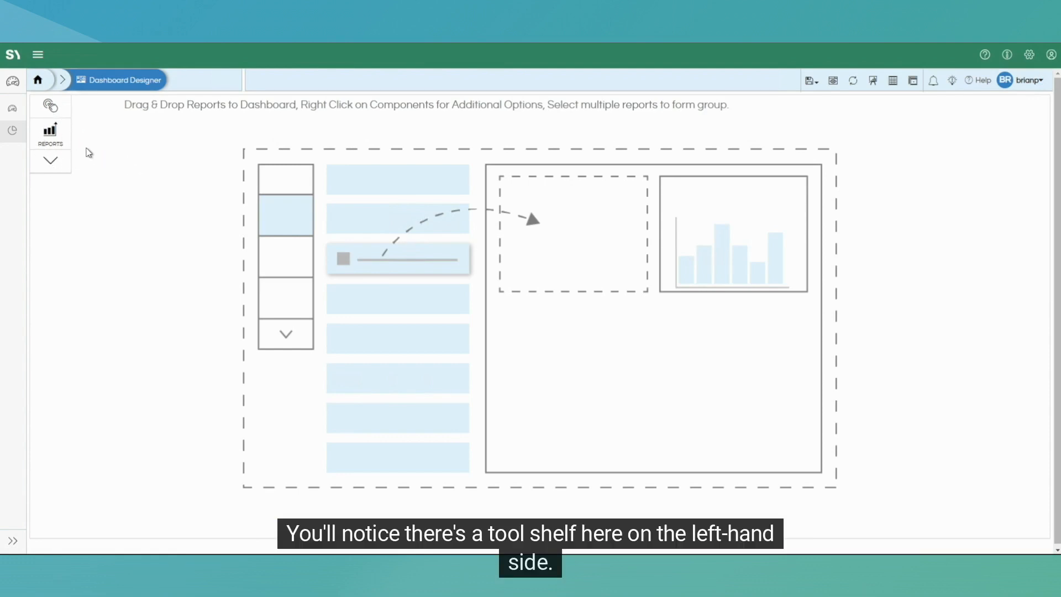
# - Add count_metric, date_chart, date_table and donut_chart from the Tutorial folder's reports subfolder to the dashboard
pyautogui.click(51, 133)
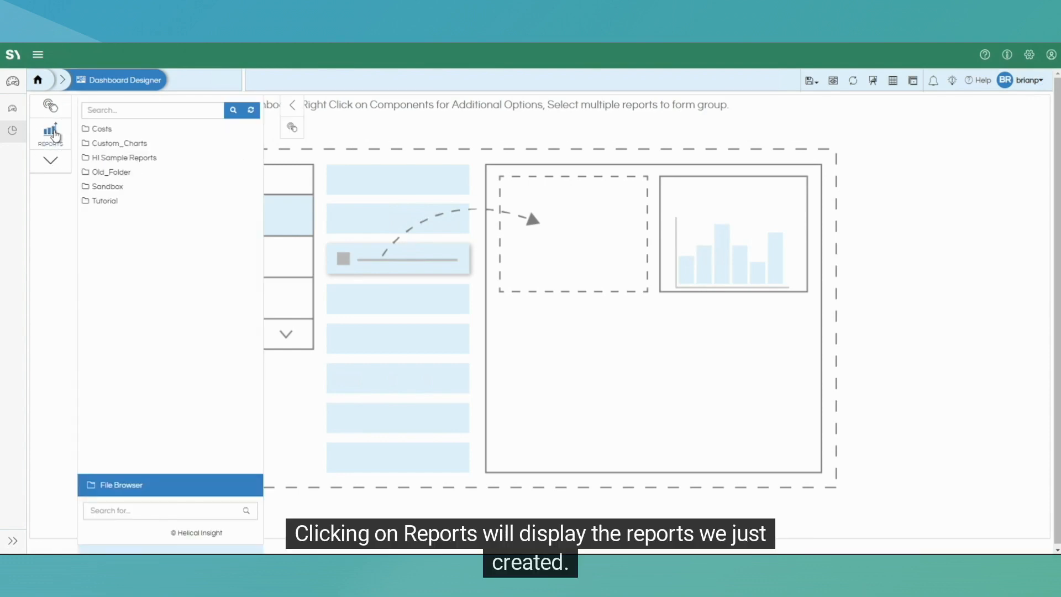
pyautogui.click(111, 203)
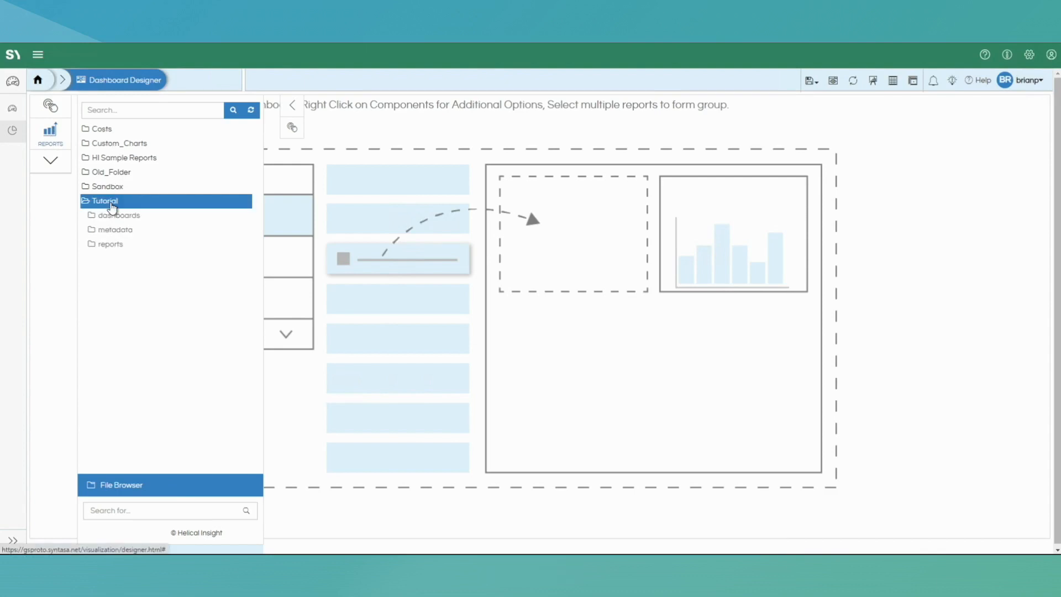
pyautogui.click(110, 246)
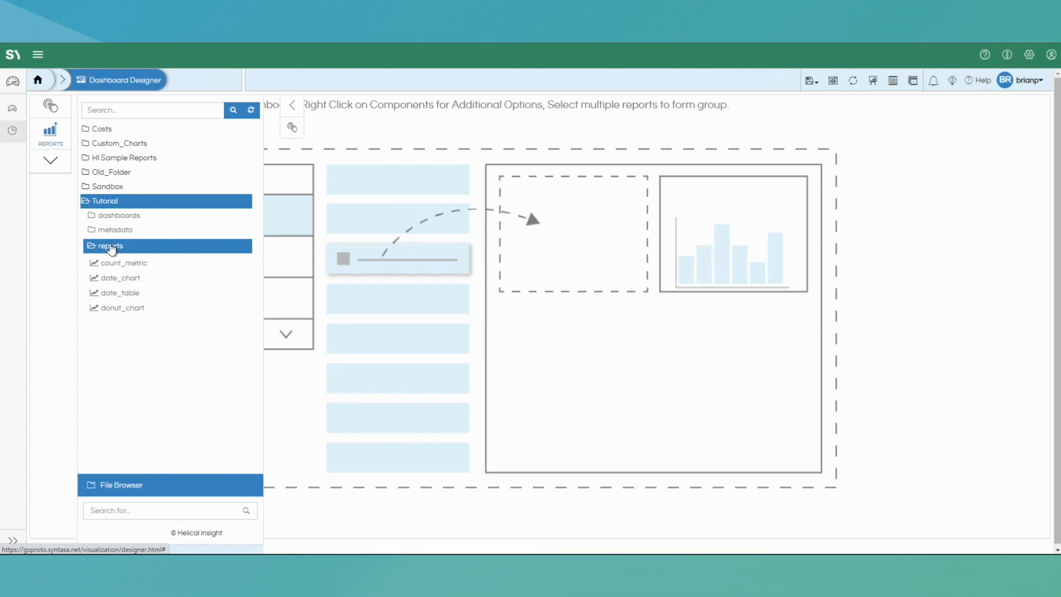
pyautogui.moveTo(126, 263); pyautogui.dragTo(437, 228)
pyautogui.moveTo(133, 277); pyautogui.dragTo(527, 267)
pyautogui.moveTo(113, 291); pyautogui.dragTo(471, 287)
pyautogui.moveTo(148, 308); pyautogui.dragTo(526, 359)
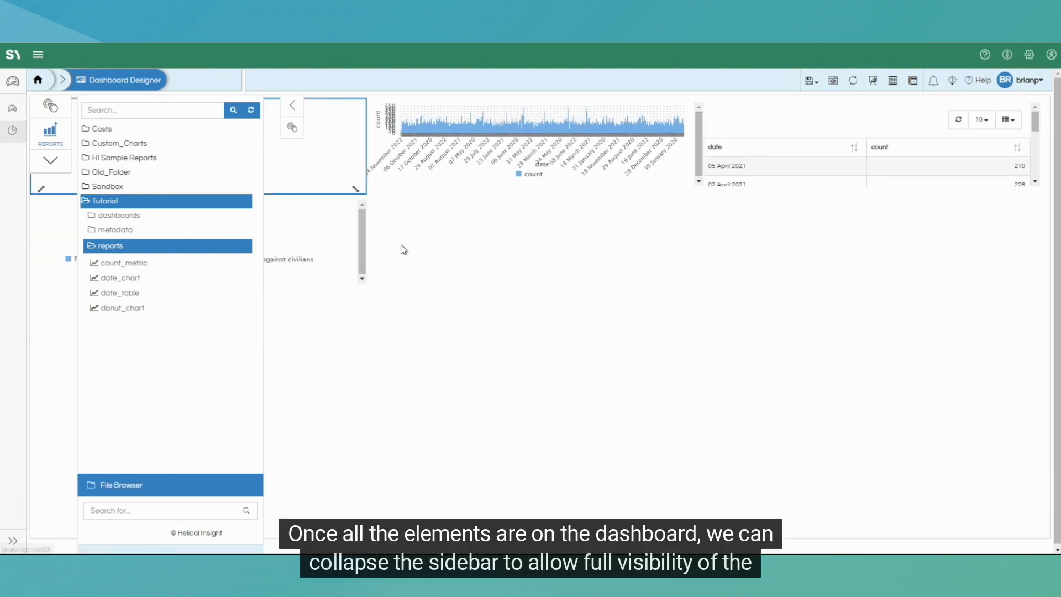
# - Hide the designer's side panels to clear the canvas, and move the date table to its lower-right area and enlarge it
pyautogui.click(293, 106)
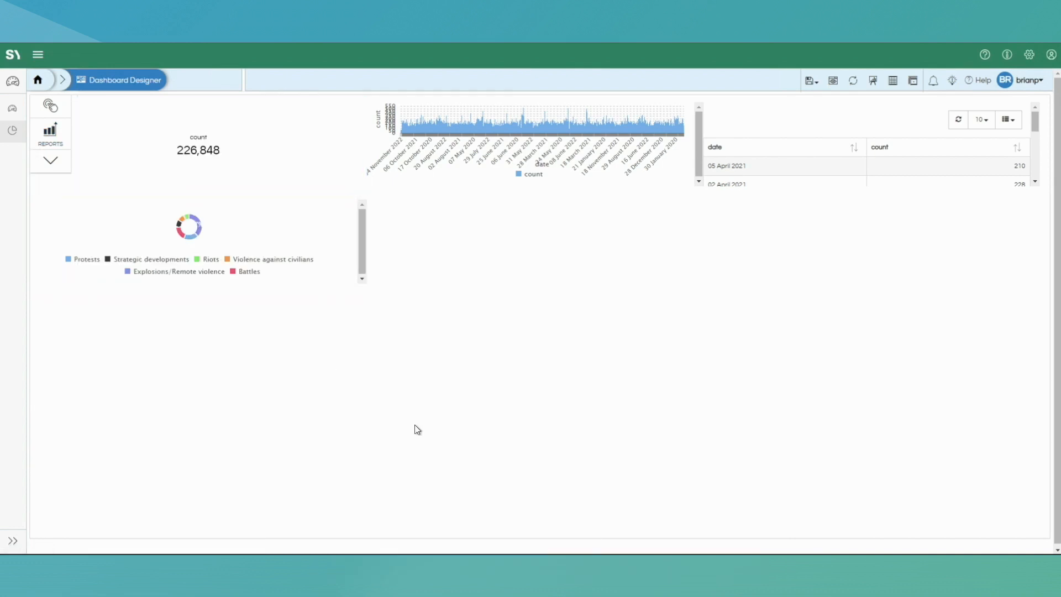
pyautogui.click(913, 82)
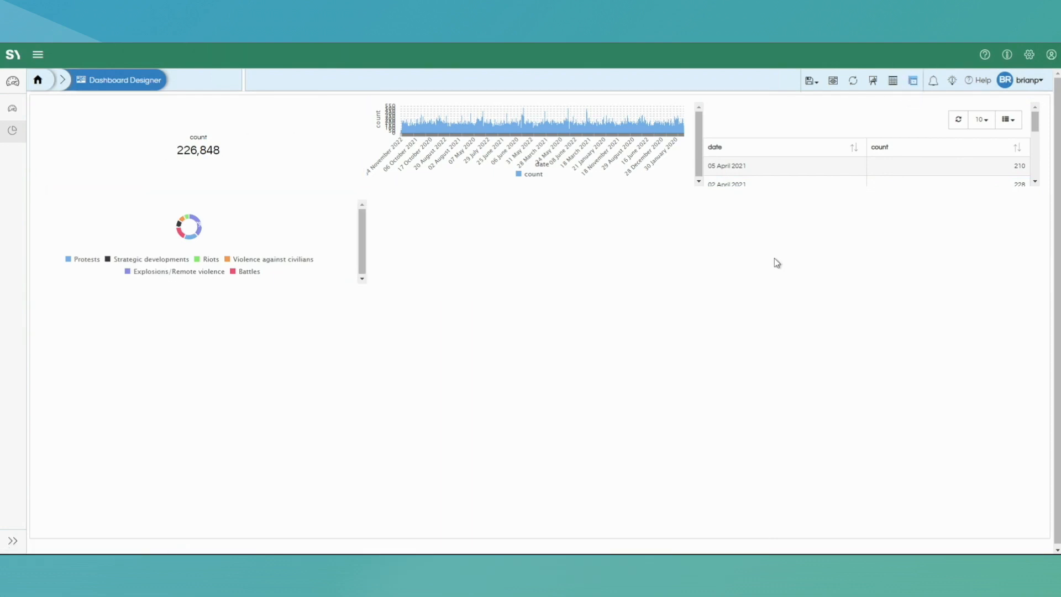
pyautogui.moveTo(797, 158); pyautogui.dragTo(759, 363)
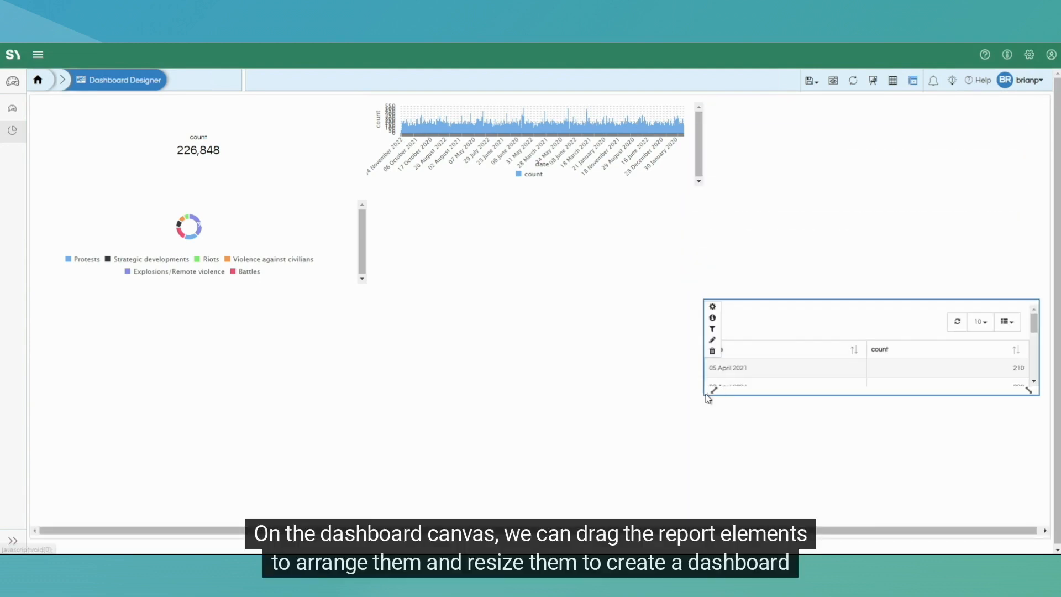
pyautogui.moveTo(713, 389); pyautogui.dragTo(753, 481)
# - Move the donut chart to the lower-left area of the dashboard canvas and enlarge it
pyautogui.moveTo(322, 242)
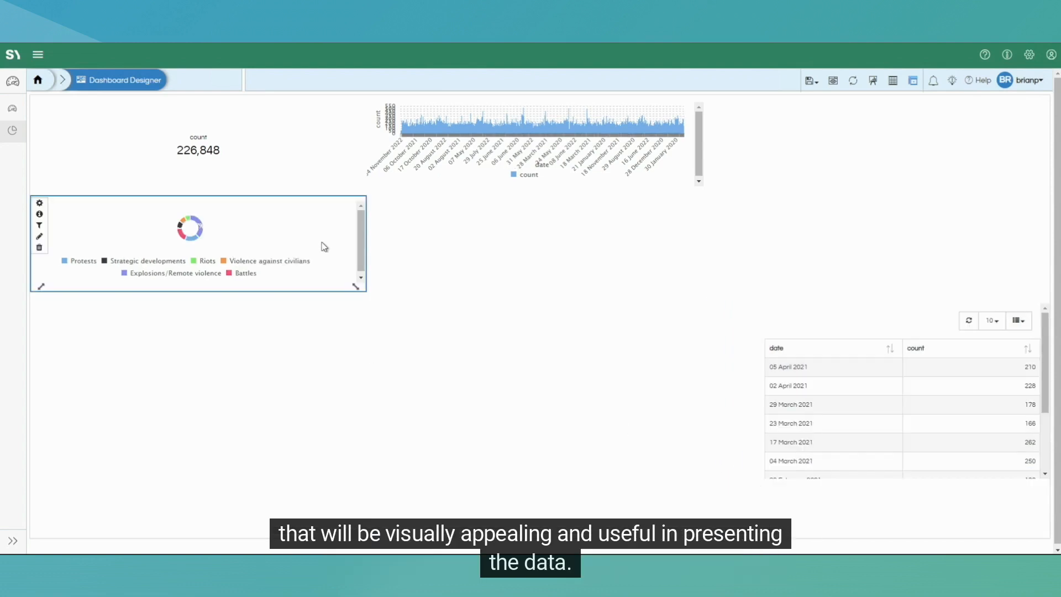
pyautogui.moveTo(283, 238); pyautogui.dragTo(355, 360)
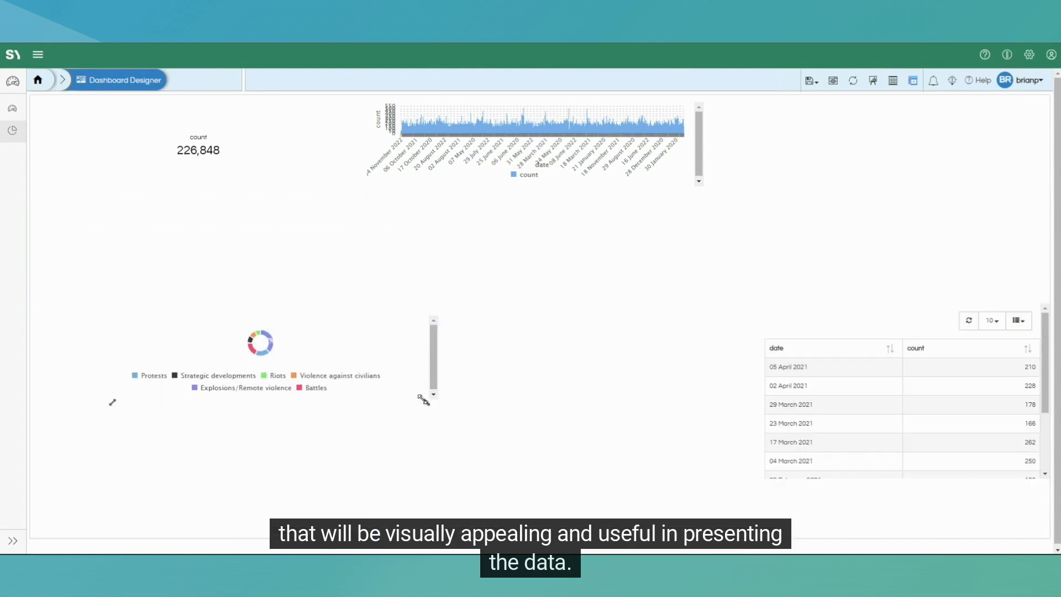
pyautogui.moveTo(424, 405); pyautogui.dragTo(448, 502)
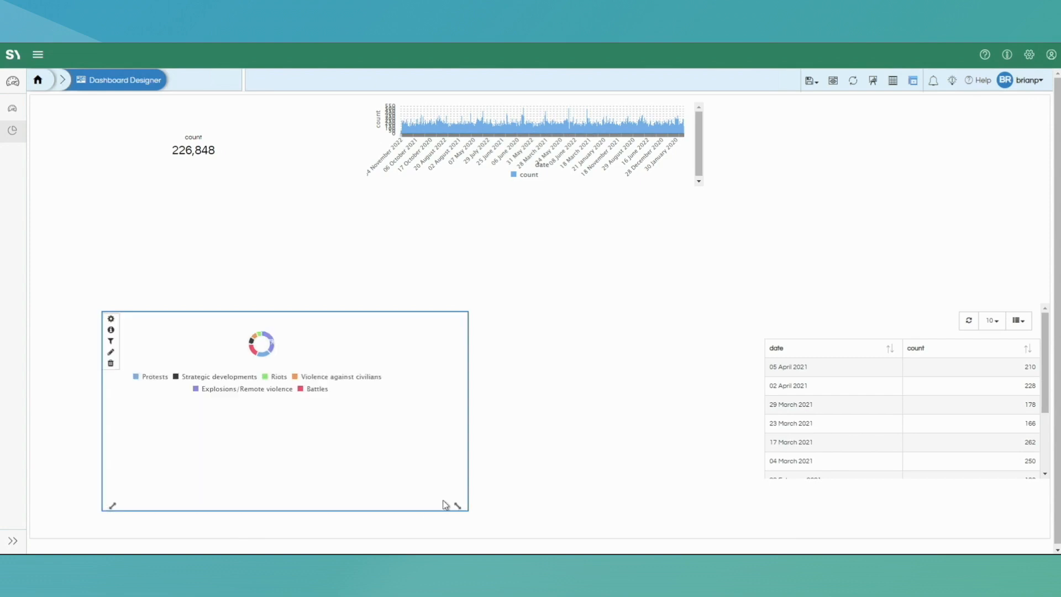
# - Move the date bar chart down and enlarge it above the table, and shrink the count card and place it just above the donut chart
pyautogui.moveTo(525, 130); pyautogui.dragTo(568, 189)
pyautogui.moveTo(732, 237); pyautogui.dragTo(899, 290)
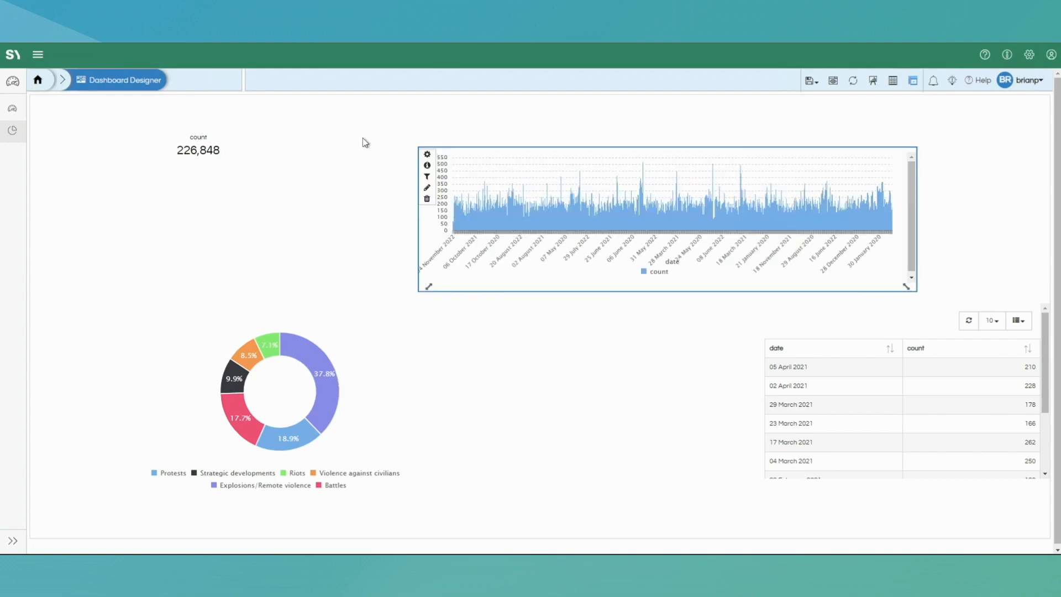
pyautogui.click(364, 163)
pyautogui.moveTo(356, 188); pyautogui.dragTo(176, 175)
pyautogui.moveTo(135, 124); pyautogui.dragTo(220, 245)
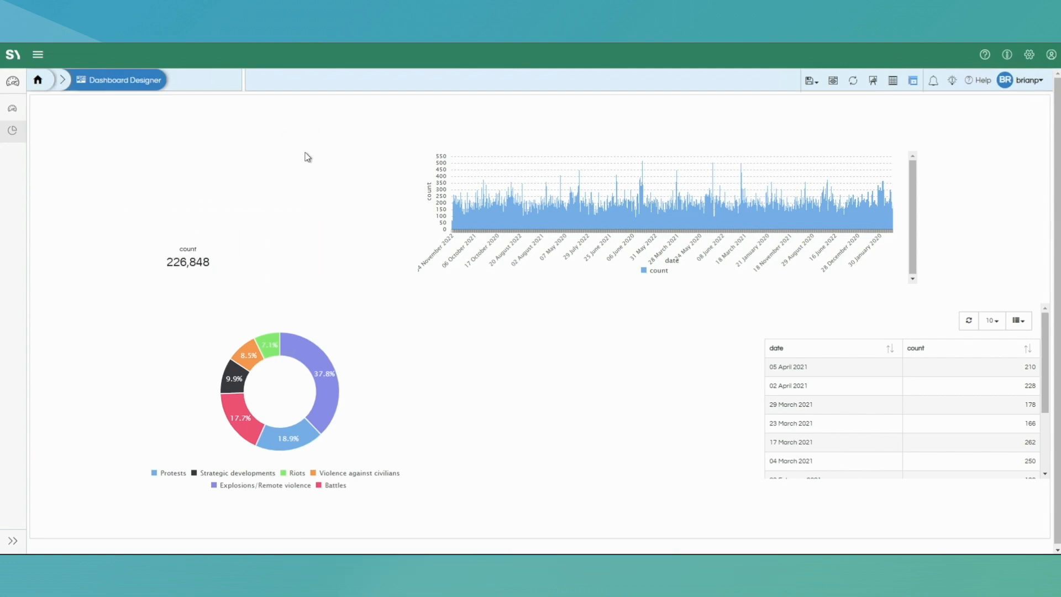
# - Enable a dashboard header and enter UNCLASSIFIED as its title in Large text
pyautogui.rightClick(354, 150)
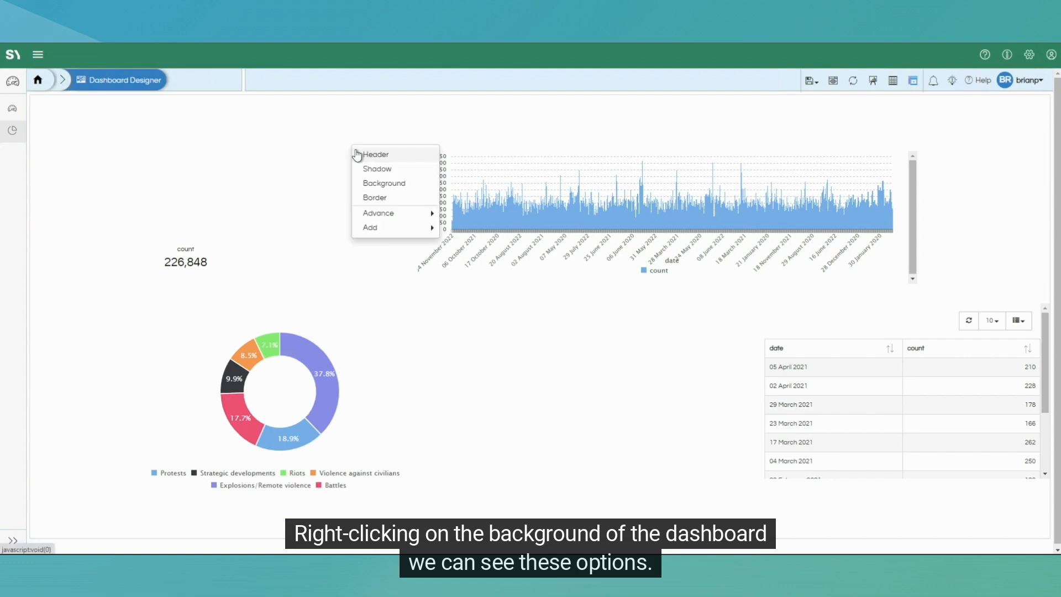
pyautogui.click(377, 154)
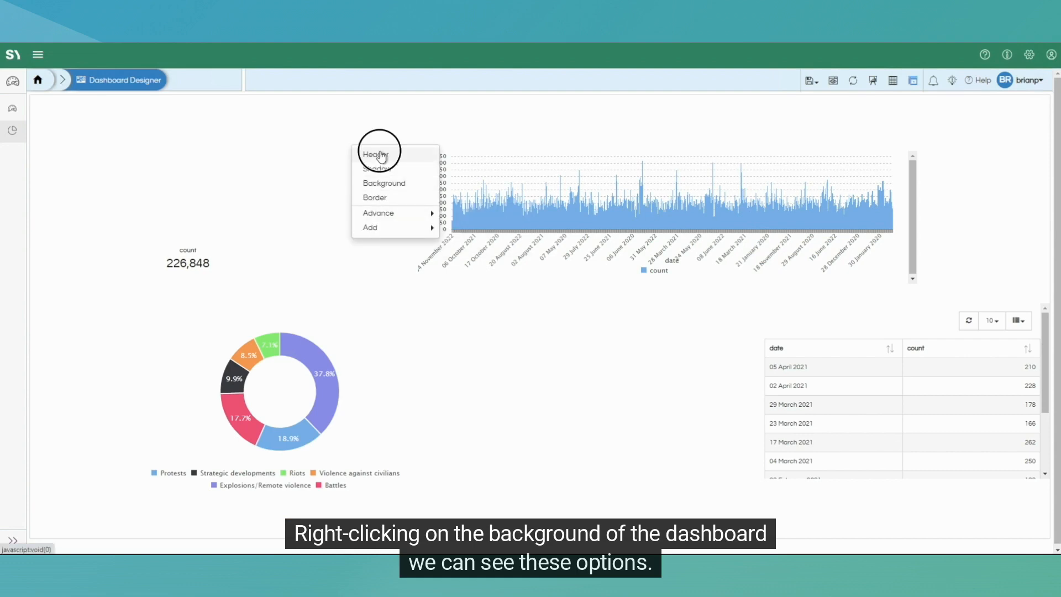
pyautogui.click(456, 215)
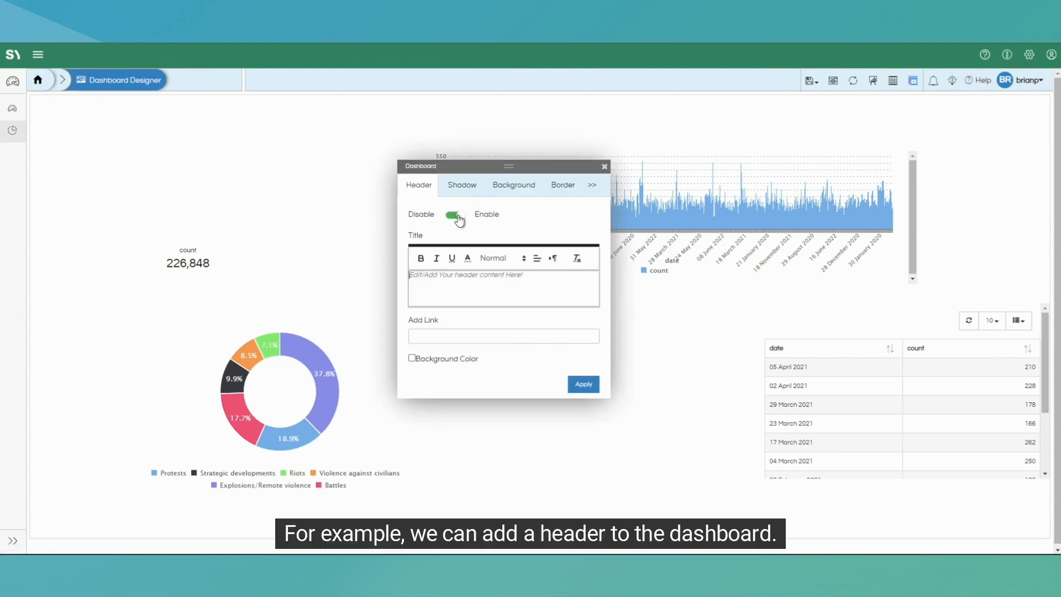
pyautogui.click(493, 259)
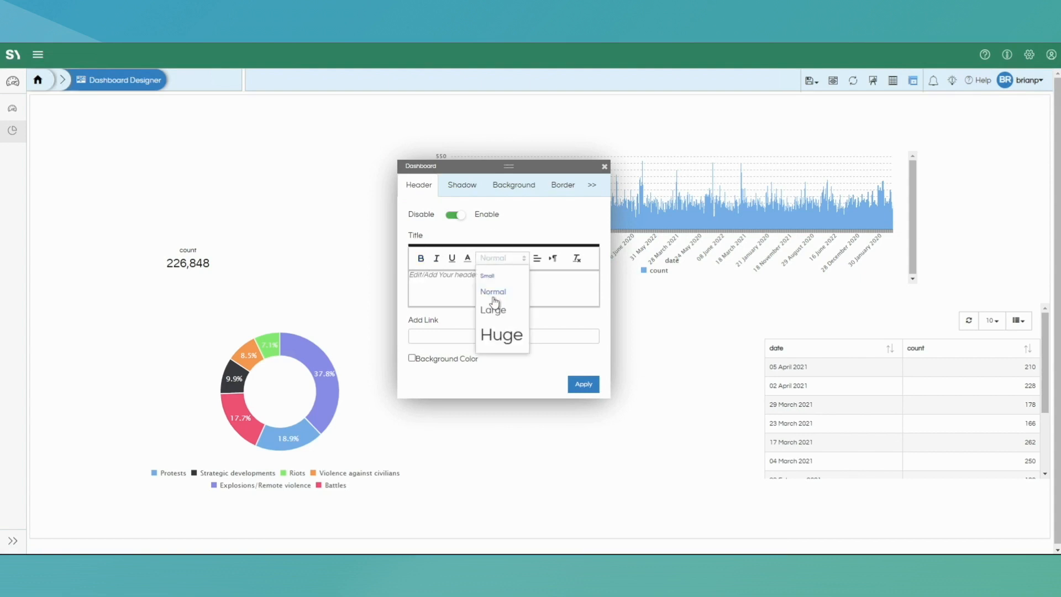
pyautogui.click(496, 316)
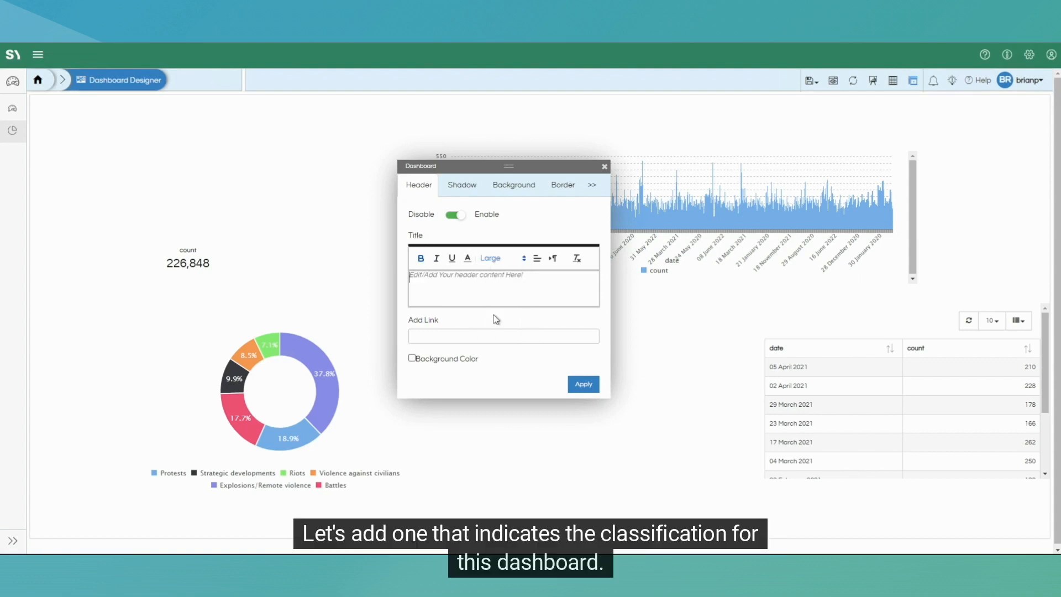
pyautogui.write('UNCLASSIG')
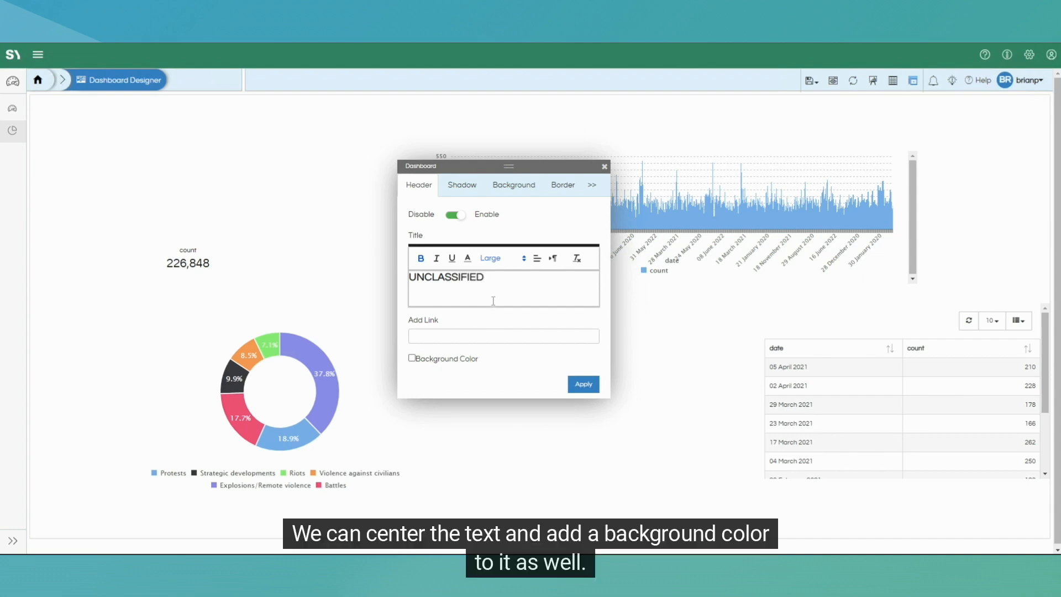
# - Center the header text, give it a light green background color, and apply the header to the dashboard
pyautogui.click(537, 266)
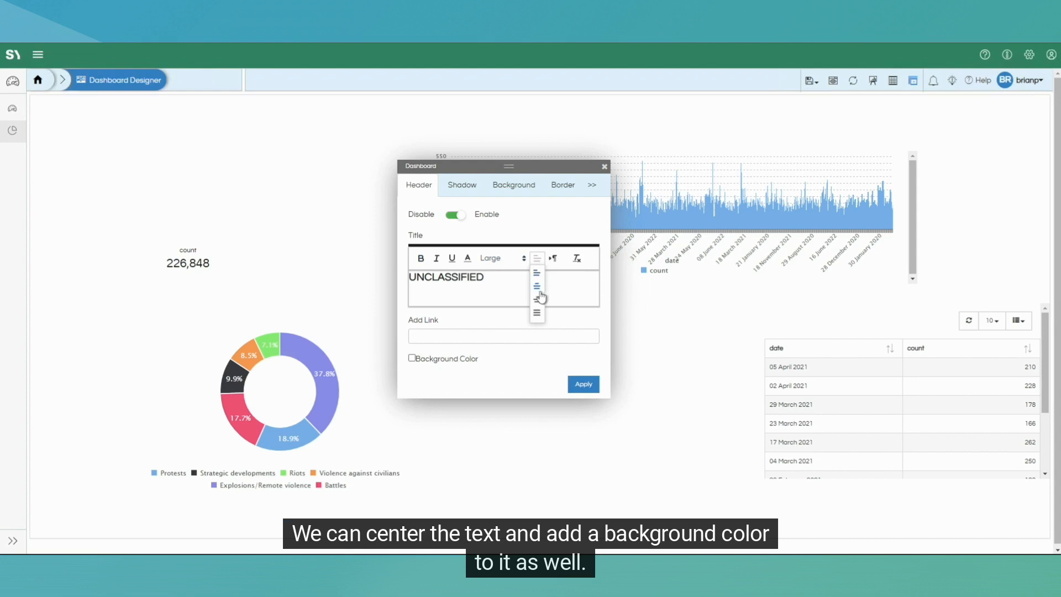
pyautogui.click(537, 288)
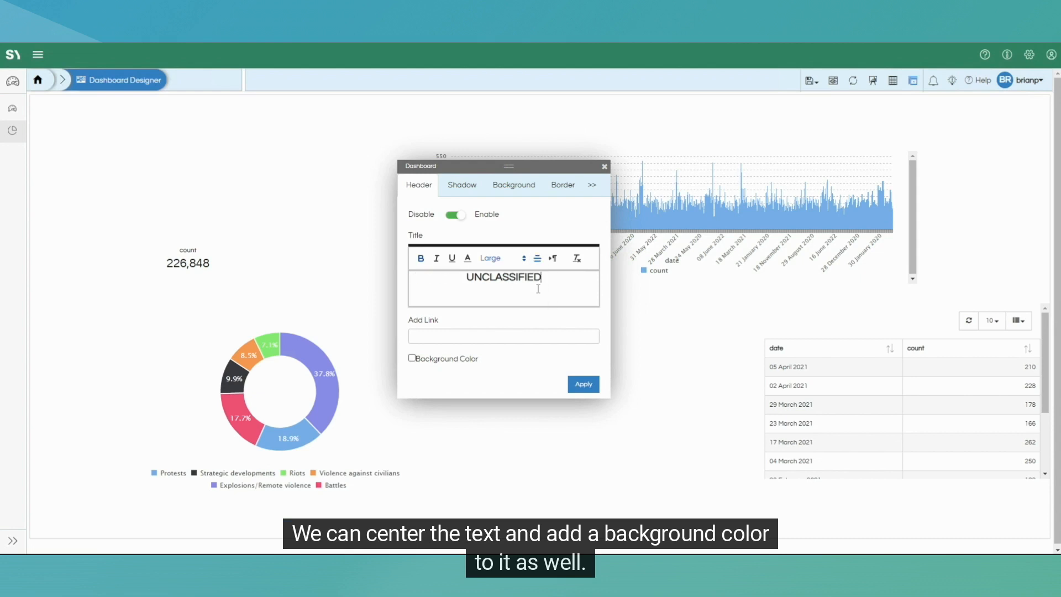
pyautogui.click(412, 360)
pyautogui.click(419, 374)
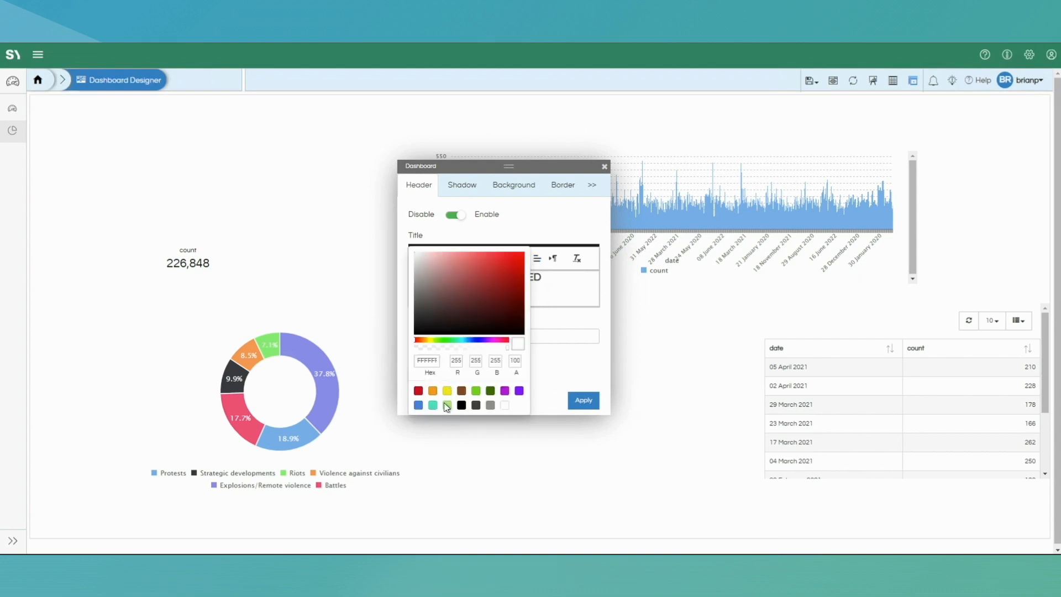
pyautogui.click(447, 406)
pyautogui.click(545, 369)
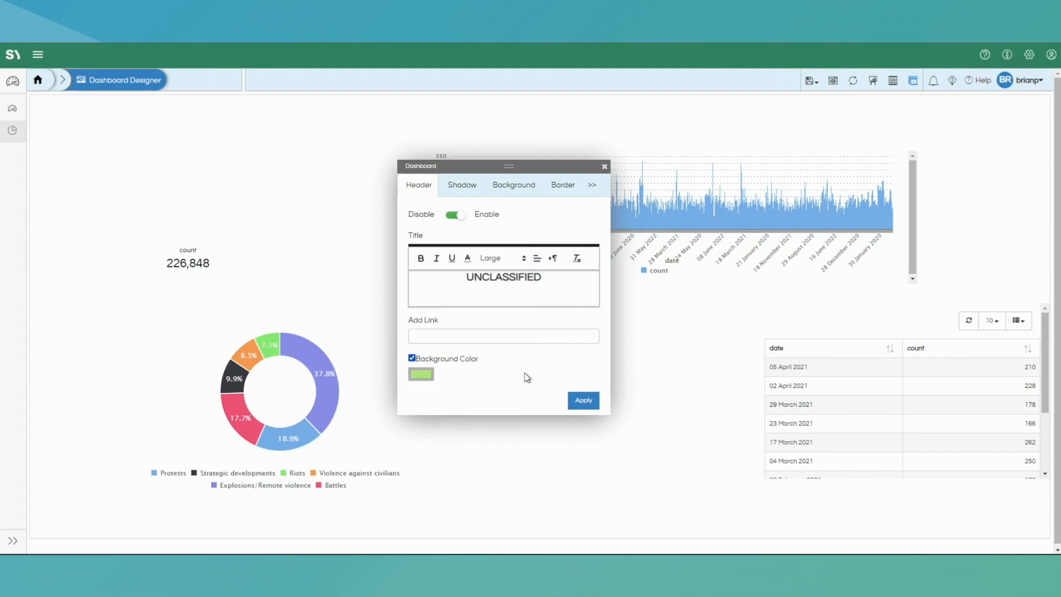
pyautogui.click(582, 401)
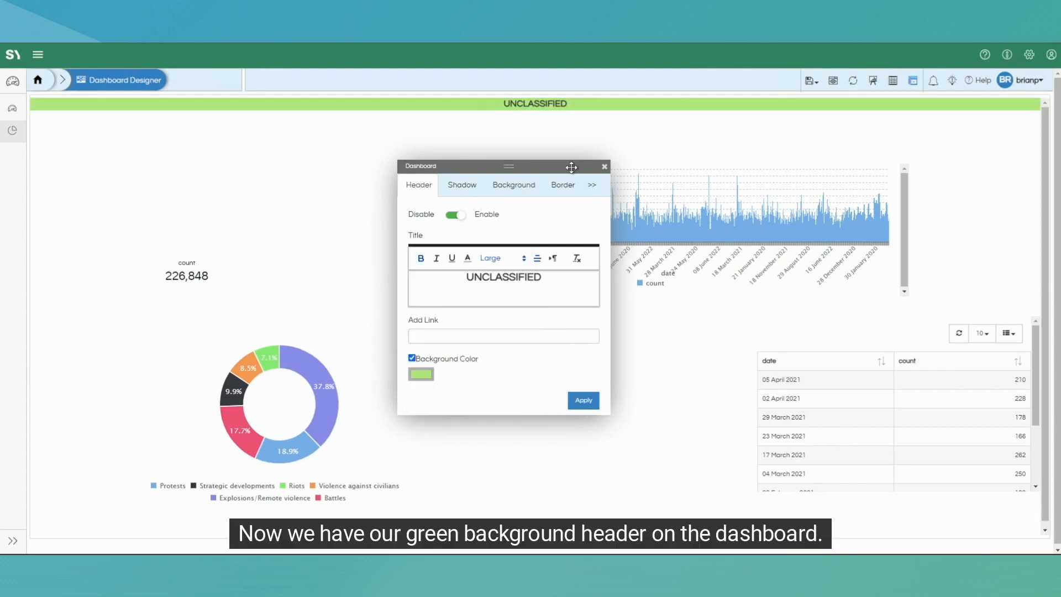
pyautogui.click(605, 167)
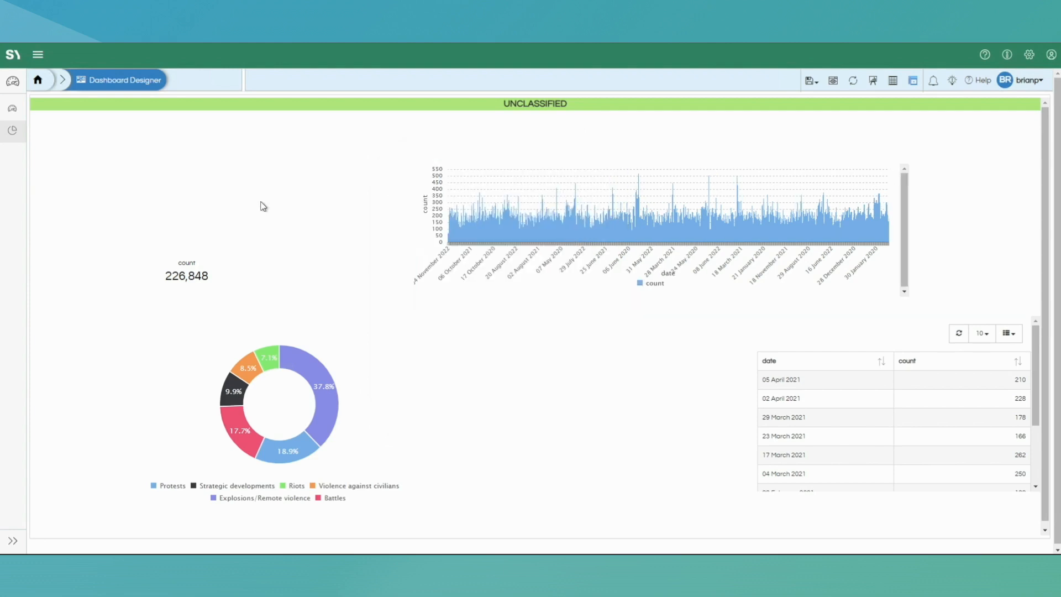
# - Add a text box to the dashboard reading "Dashboard Title" in Huge size
pyautogui.rightClick(132, 135)
pyautogui.moveTo(158, 218)
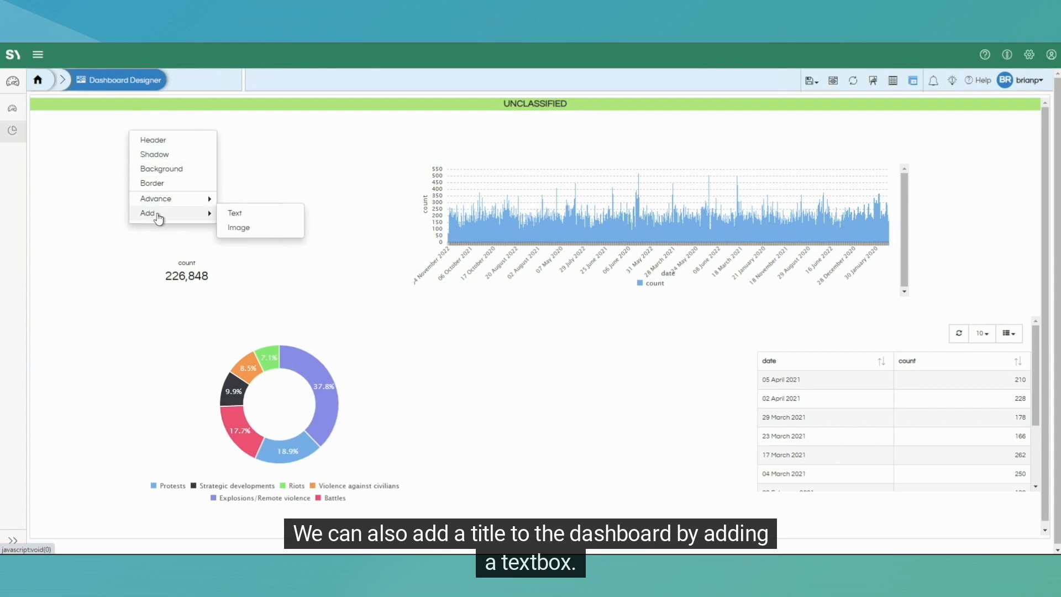
pyautogui.click(235, 214)
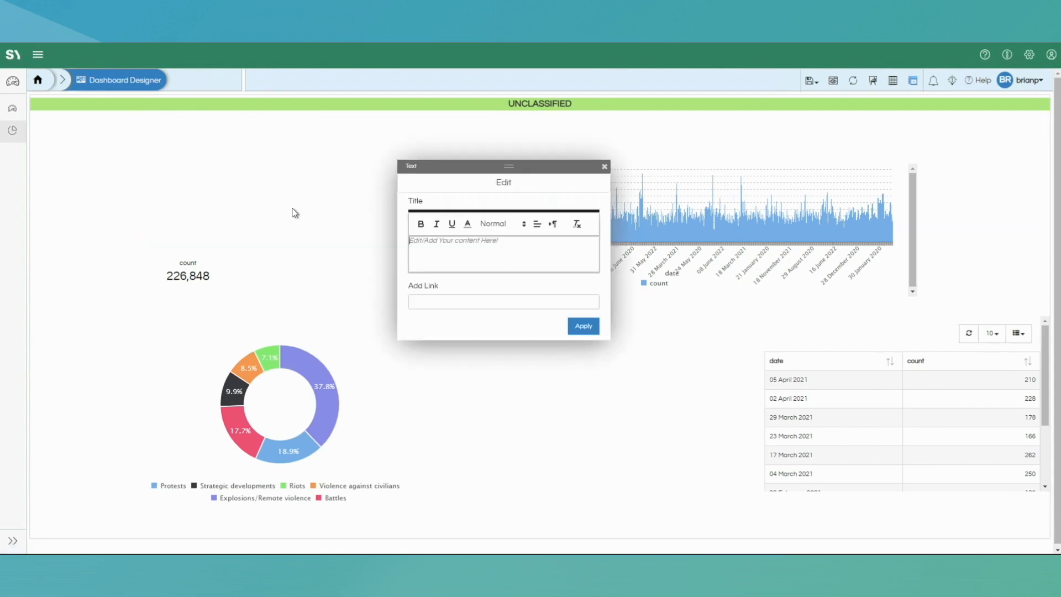
pyautogui.click(502, 225)
pyautogui.click(501, 303)
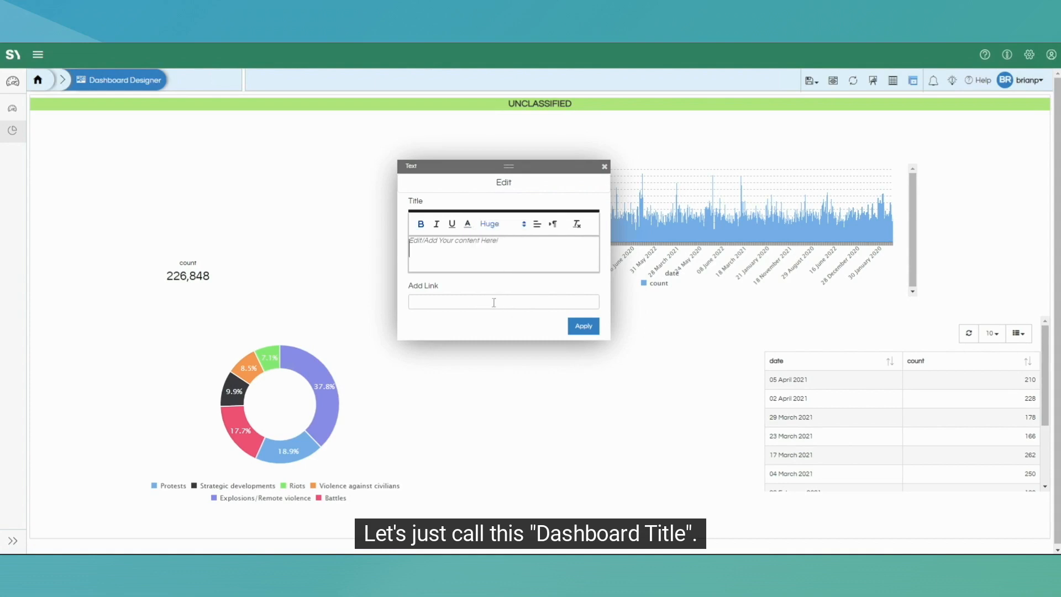
pyautogui.write('Da')
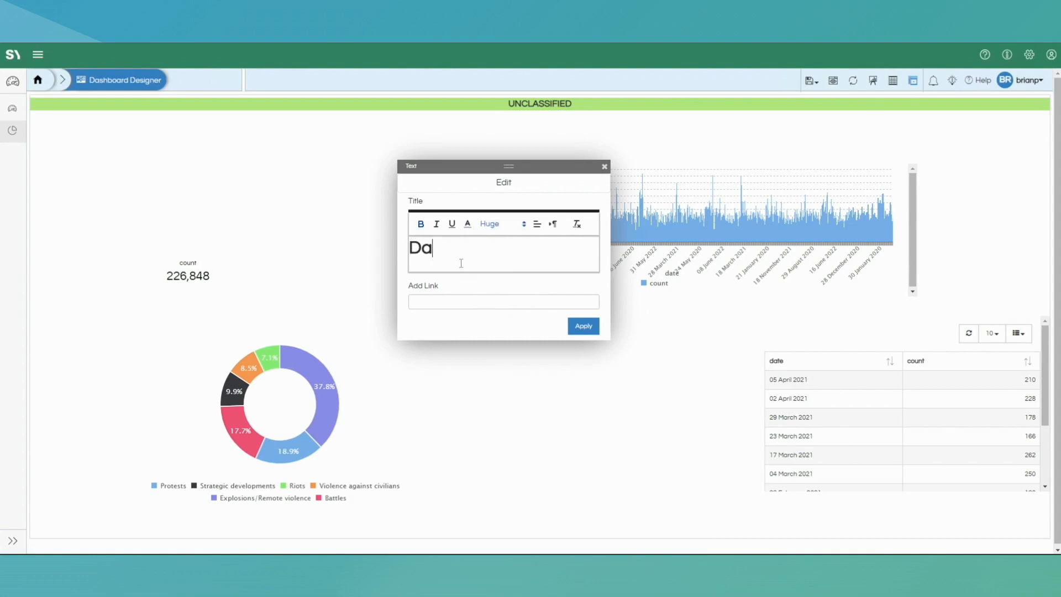
pyautogui.write('shboard Title')
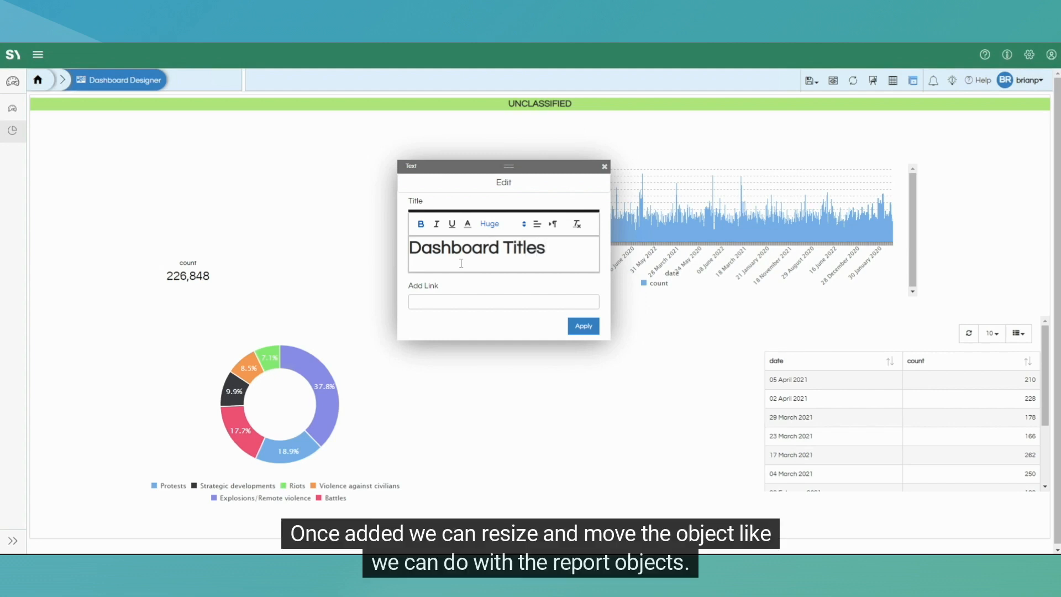
pyautogui.click(585, 326)
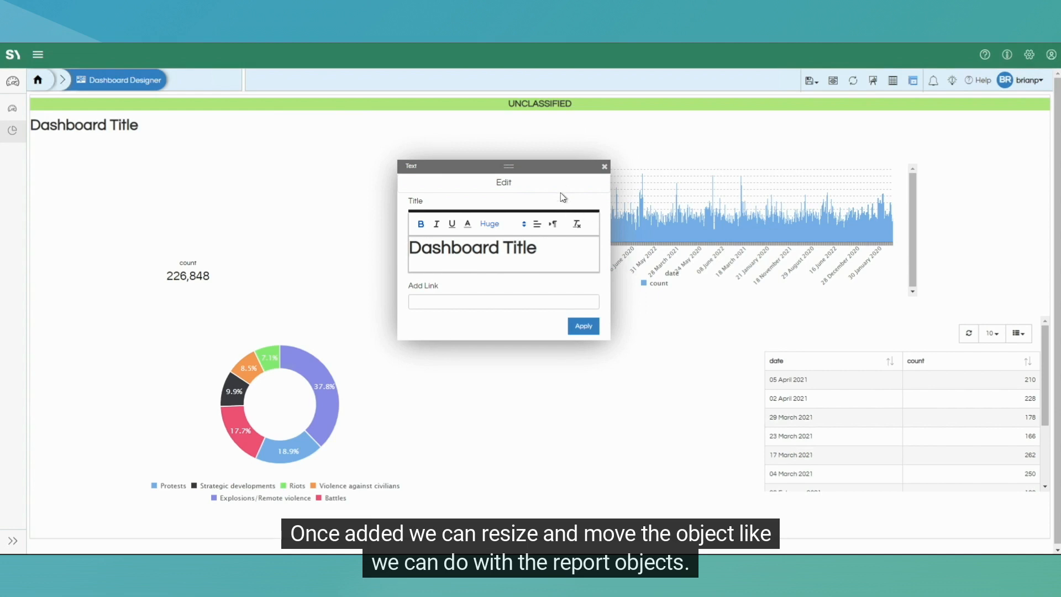
pyautogui.click(605, 167)
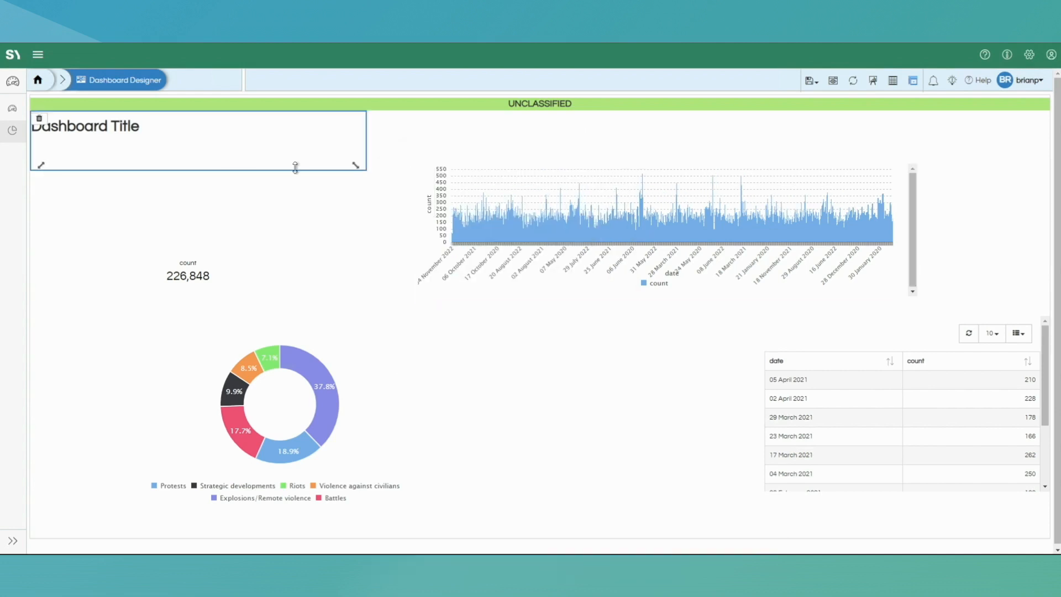
# - Narrow the Dashboard Title text box to fit its text, and shift the date table leftward on the canvas
pyautogui.moveTo(353, 165); pyautogui.dragTo(241, 164)
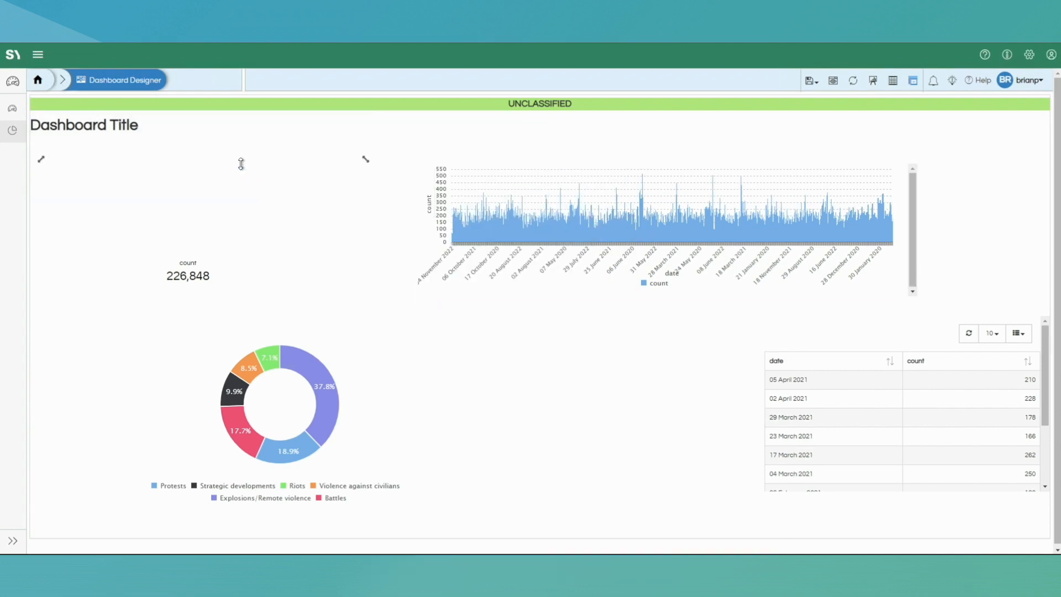
pyautogui.moveTo(365, 159); pyautogui.dragTo(189, 158)
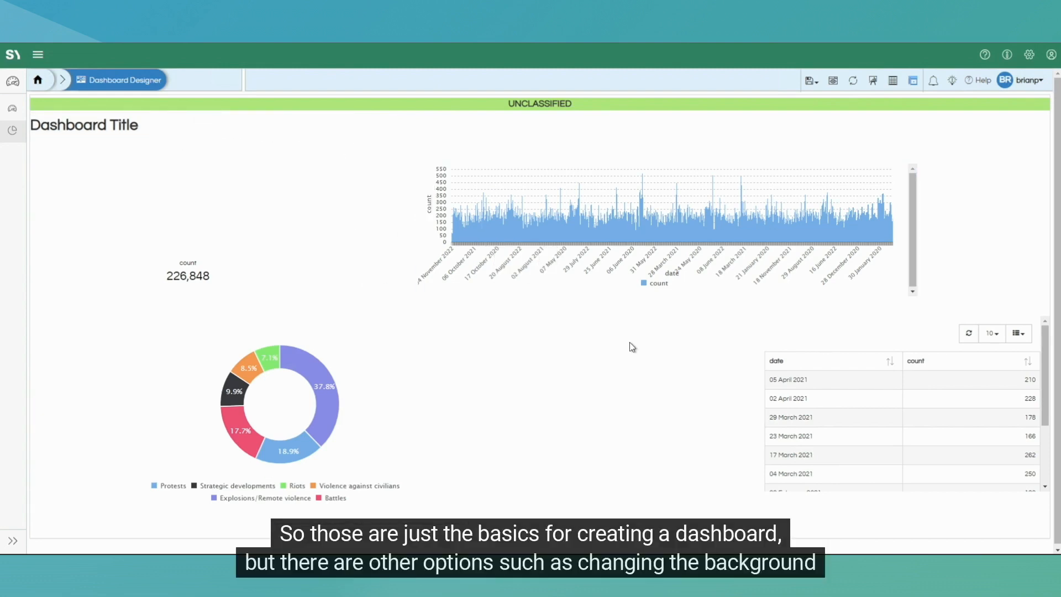
pyautogui.moveTo(795, 346); pyautogui.dragTo(688, 343)
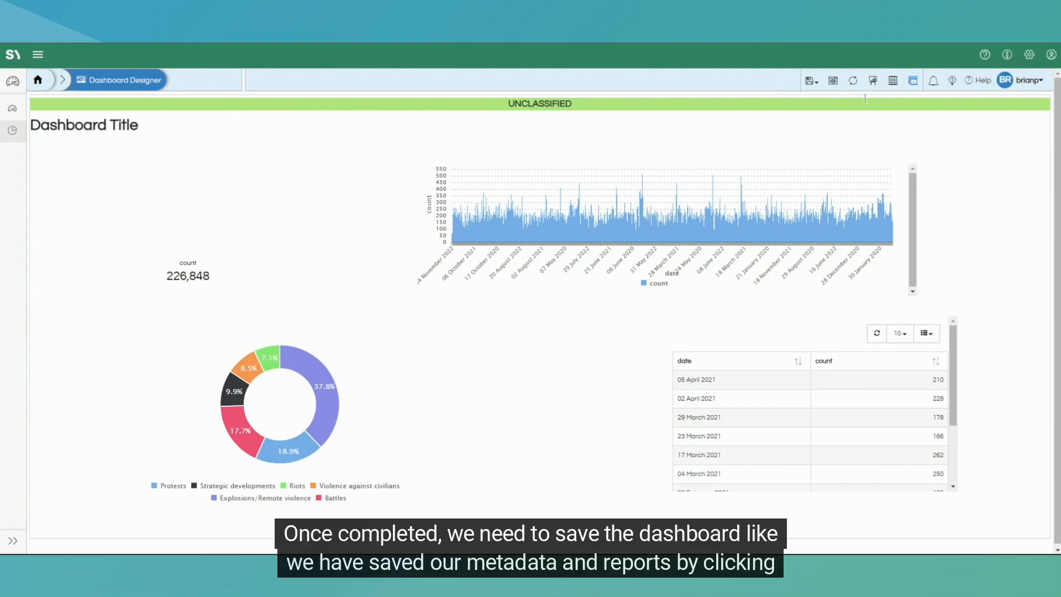
# - Save the dashboard as dashboard_tutorial in the dashboards subfolder of the Tutorial folder
pyautogui.click(808, 80)
pyautogui.click(835, 115)
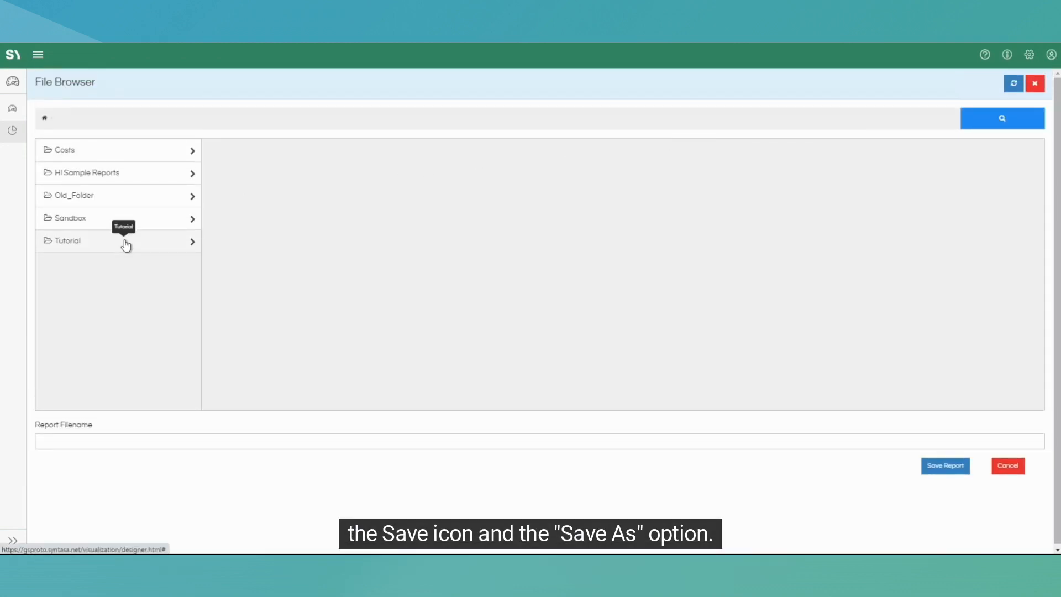
pyautogui.click(125, 244)
pyautogui.click(305, 151)
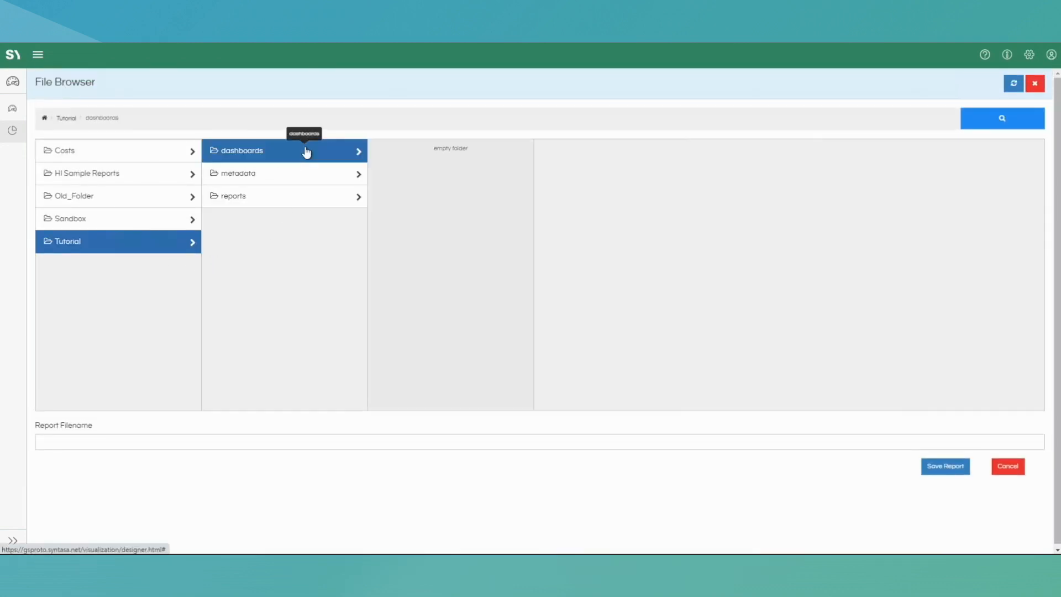
pyautogui.click(145, 441)
pyautogui.write('dashboard_tutorial')
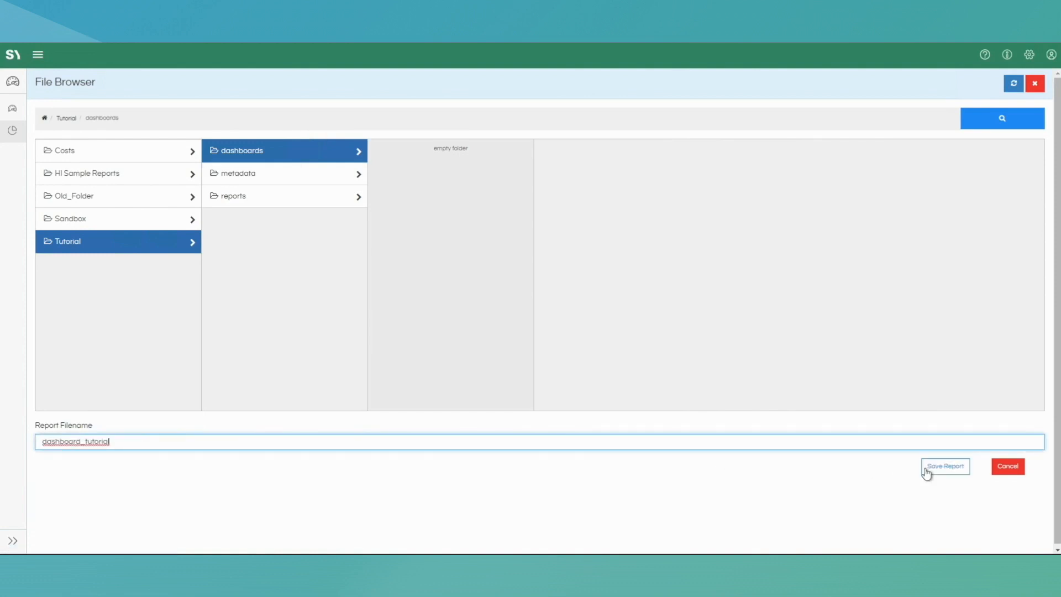
pyautogui.click(945, 467)
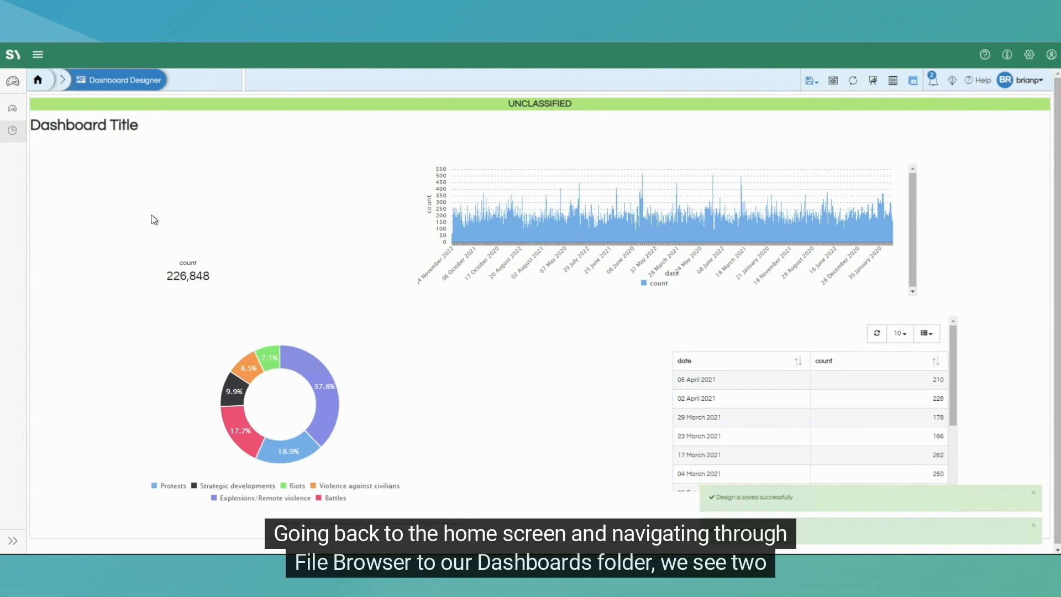
# - Return to the home screen and browse the saved files to the dashboards subfolder of the Tutorial folder
pyautogui.click(38, 82)
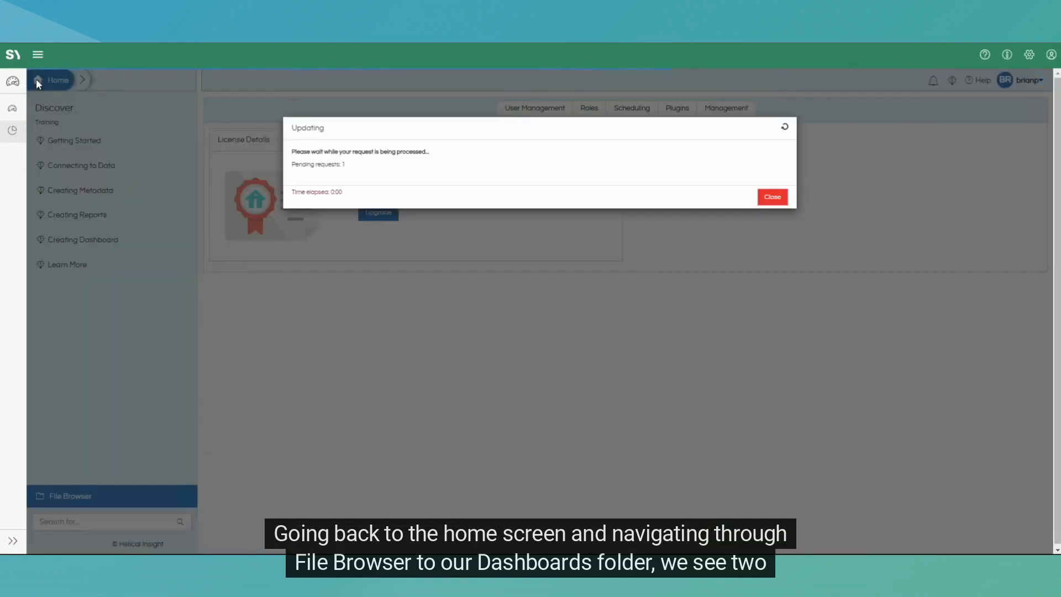
pyautogui.press('Return')
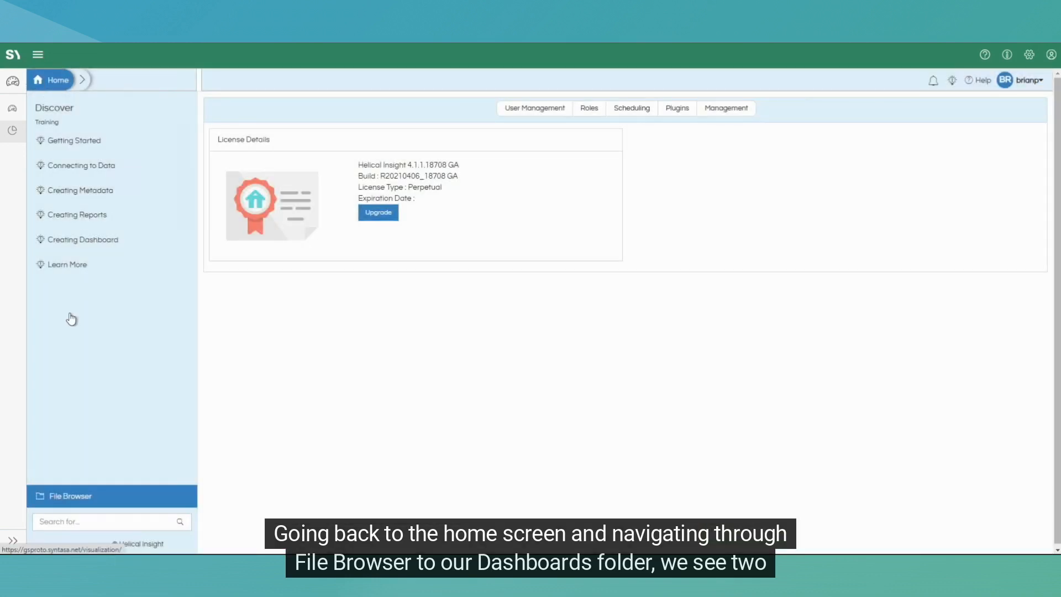
pyautogui.click(65, 496)
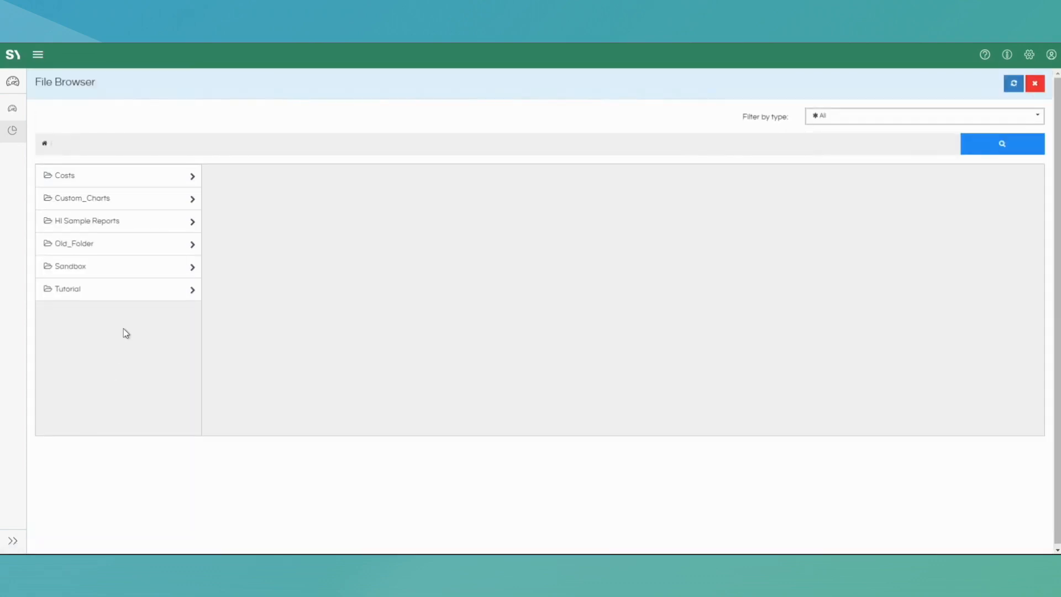
pyautogui.click(112, 296)
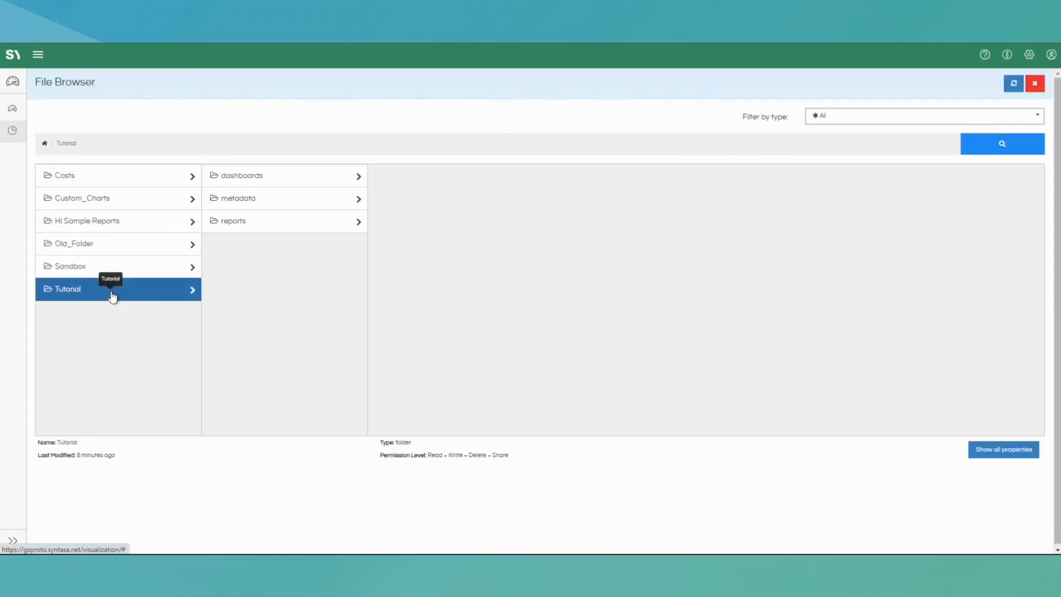
pyautogui.click(282, 177)
# - Show the available actions for the editable dashboard_tutorial design, and open the view-only dashboard_tutorial file in a new window
pyautogui.click(442, 178)
pyautogui.rightClick(443, 178)
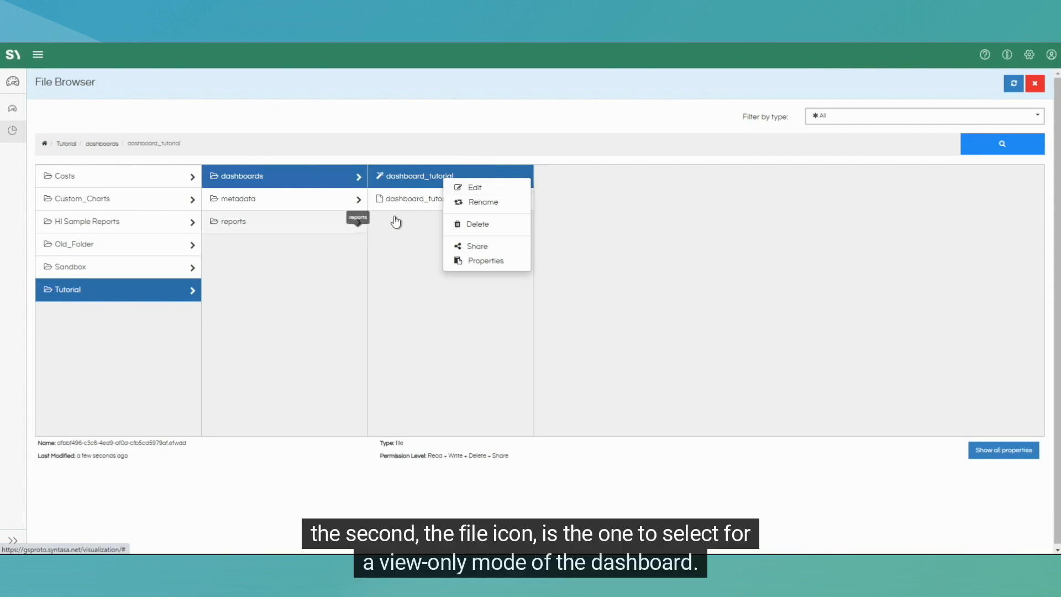
pyautogui.click(424, 206)
pyautogui.rightClick(423, 207)
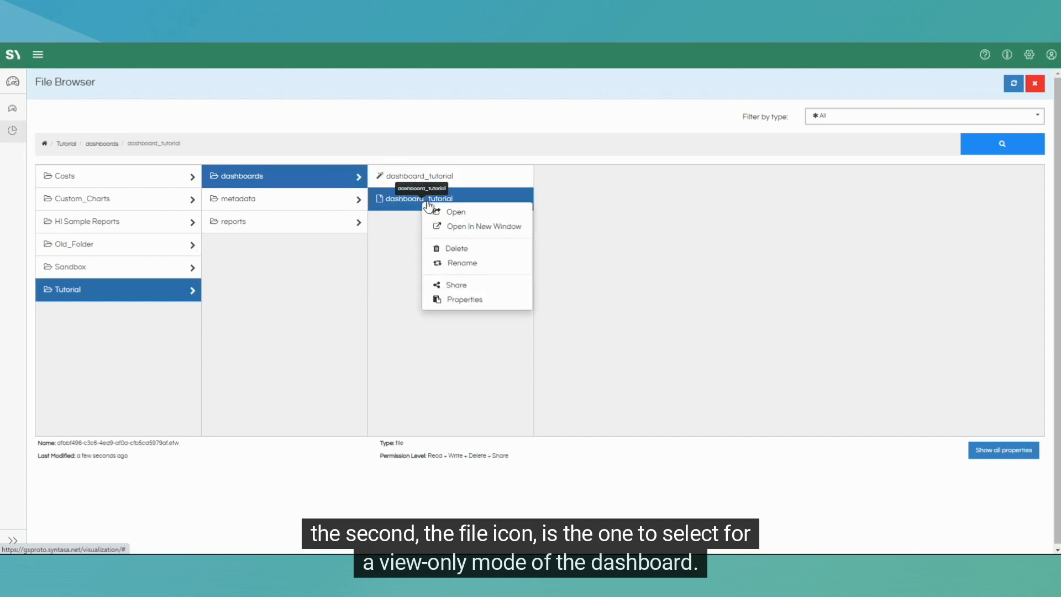
pyautogui.click(486, 227)
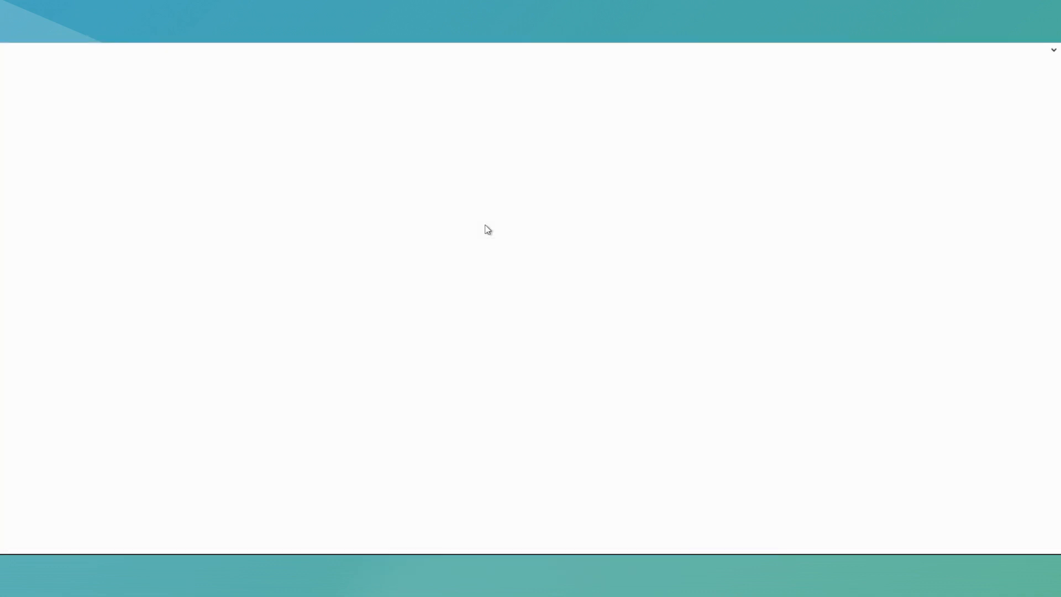